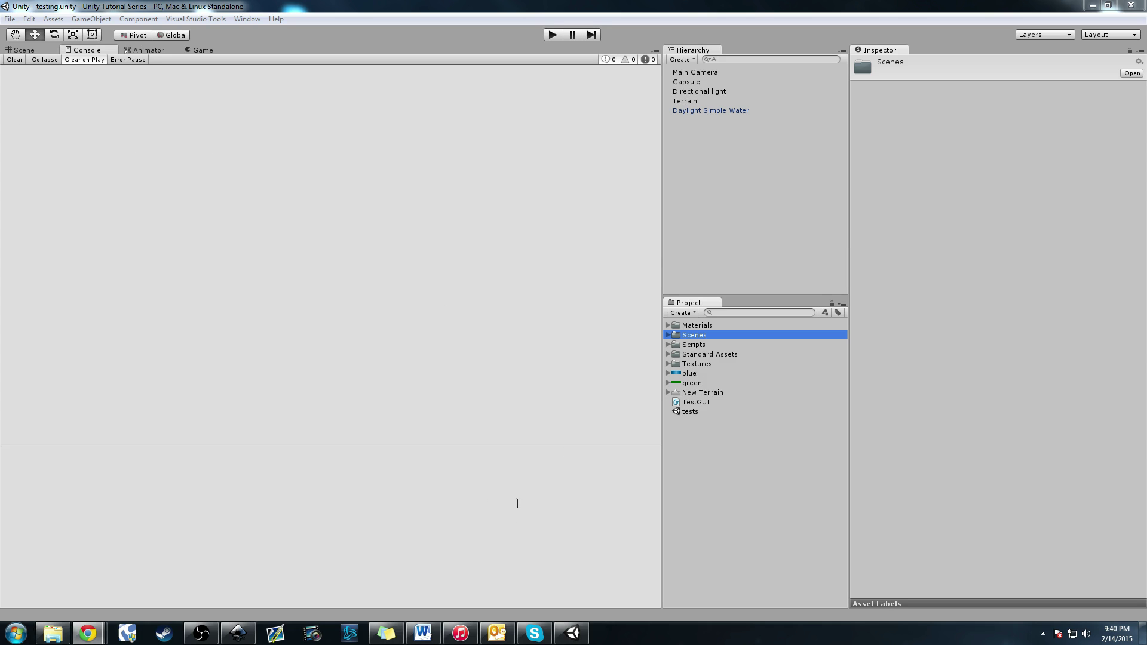
Step: Maximize Chrome and scroll up and down the Visual Studio Community 2013 product page
key(alt+Tab)
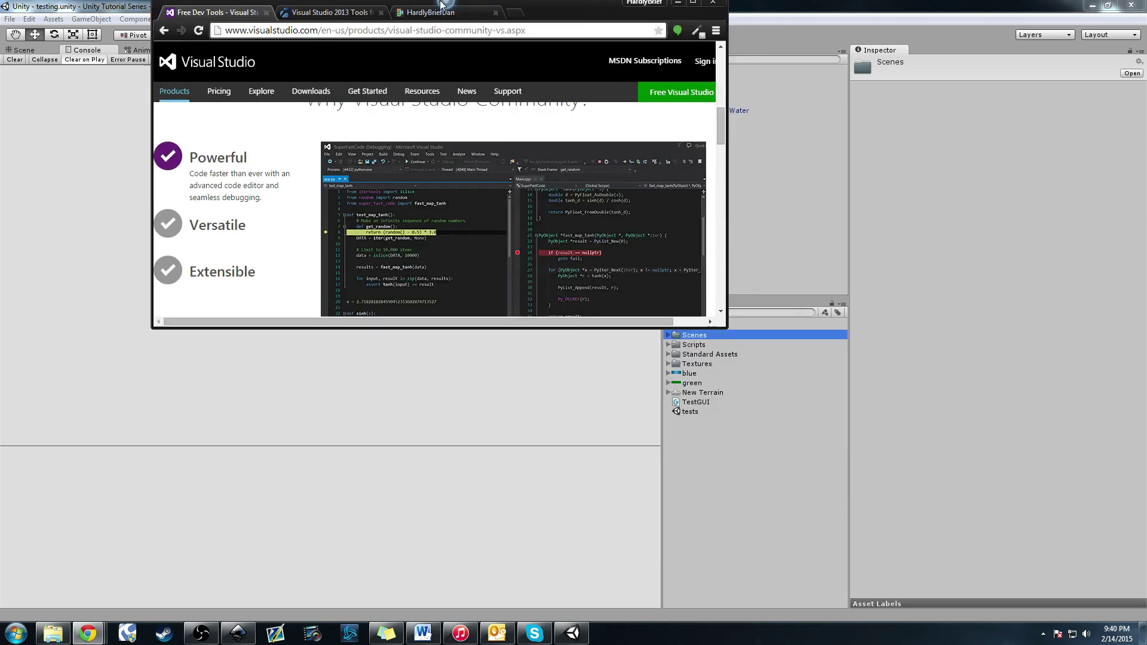
scroll(232, 221, up, 3)
scroll(232, 218, up, 4)
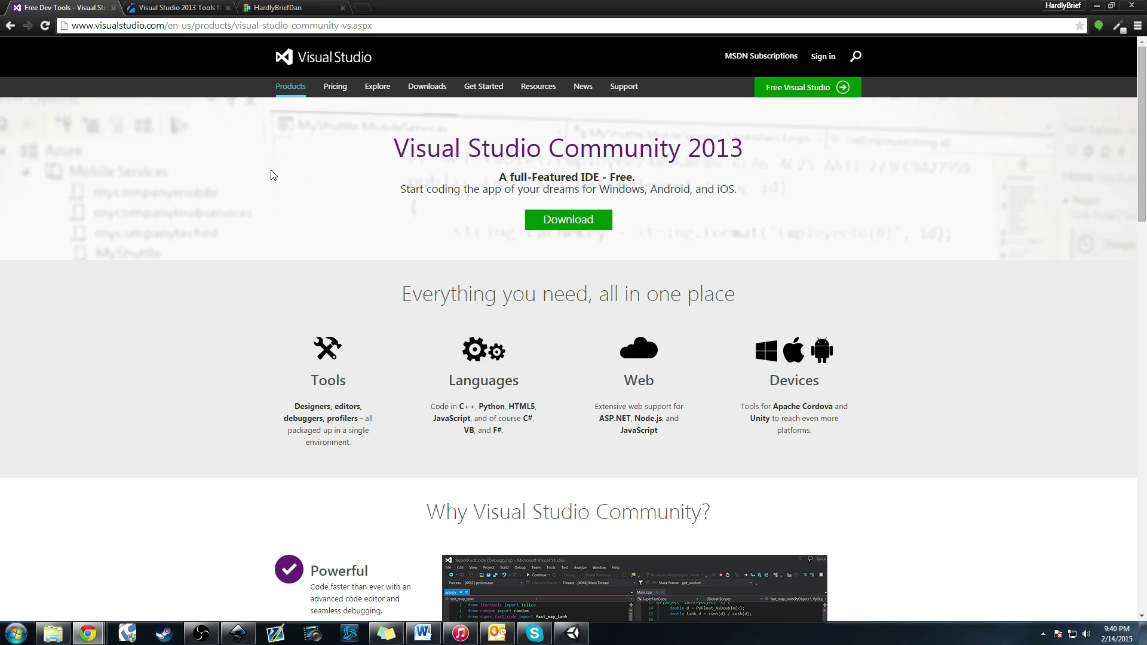
scroll(499, 287, down, 7)
scroll(494, 259, up, 4)
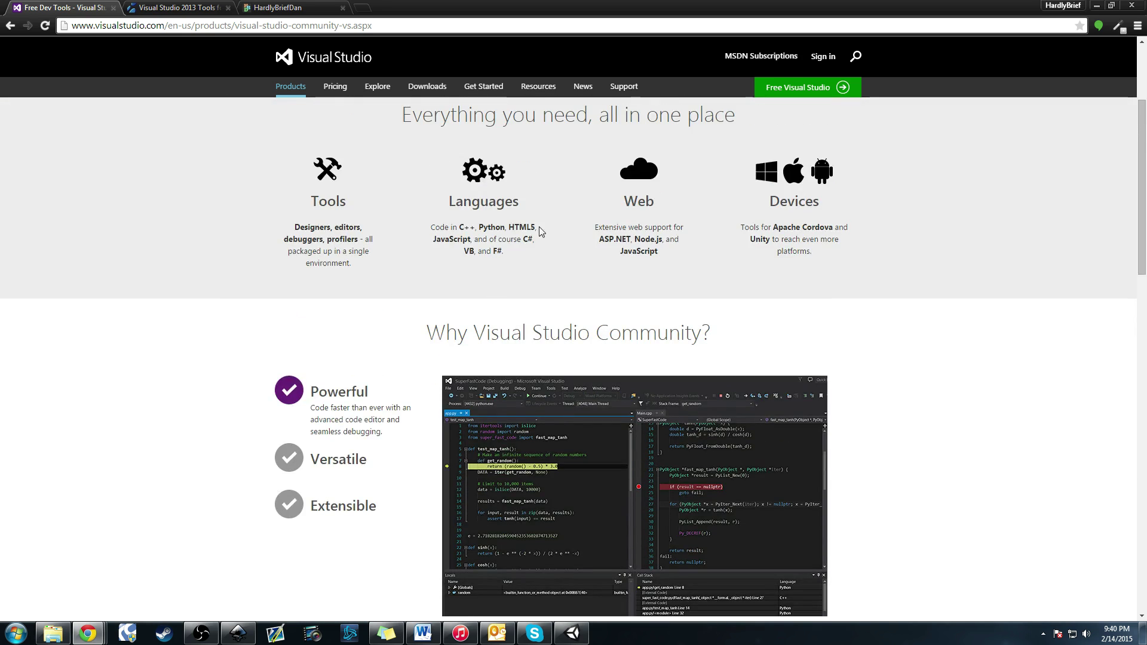
scroll(538, 229, down, 4)
scroll(640, 297, down, 3)
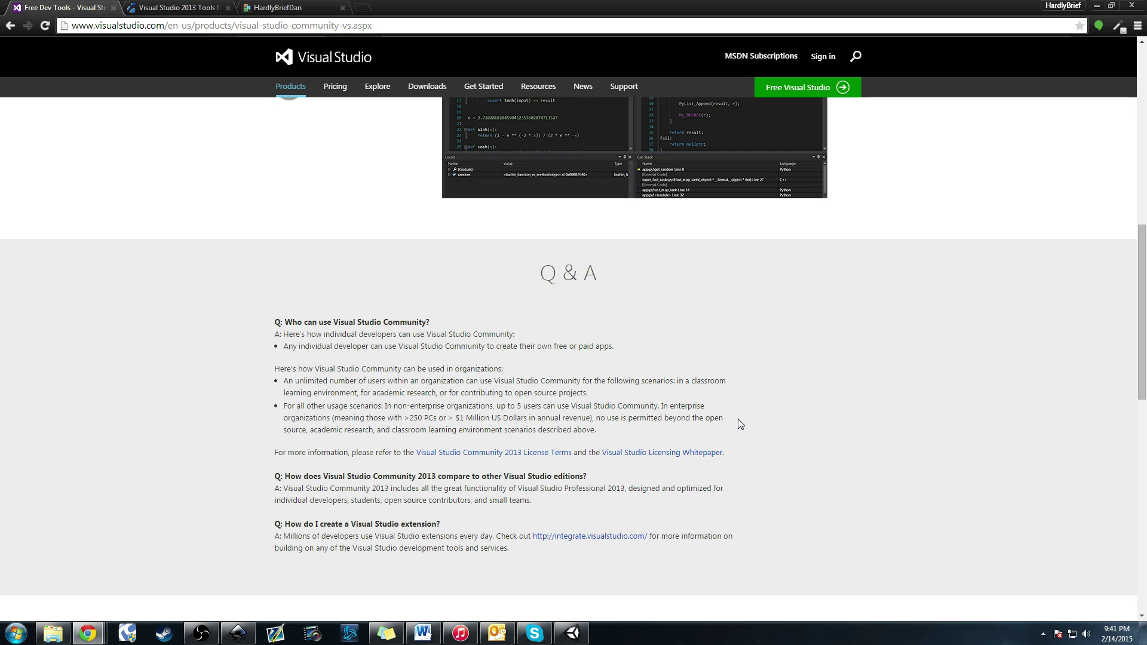
scroll(737, 418, up, 9)
scroll(736, 418, down, 4)
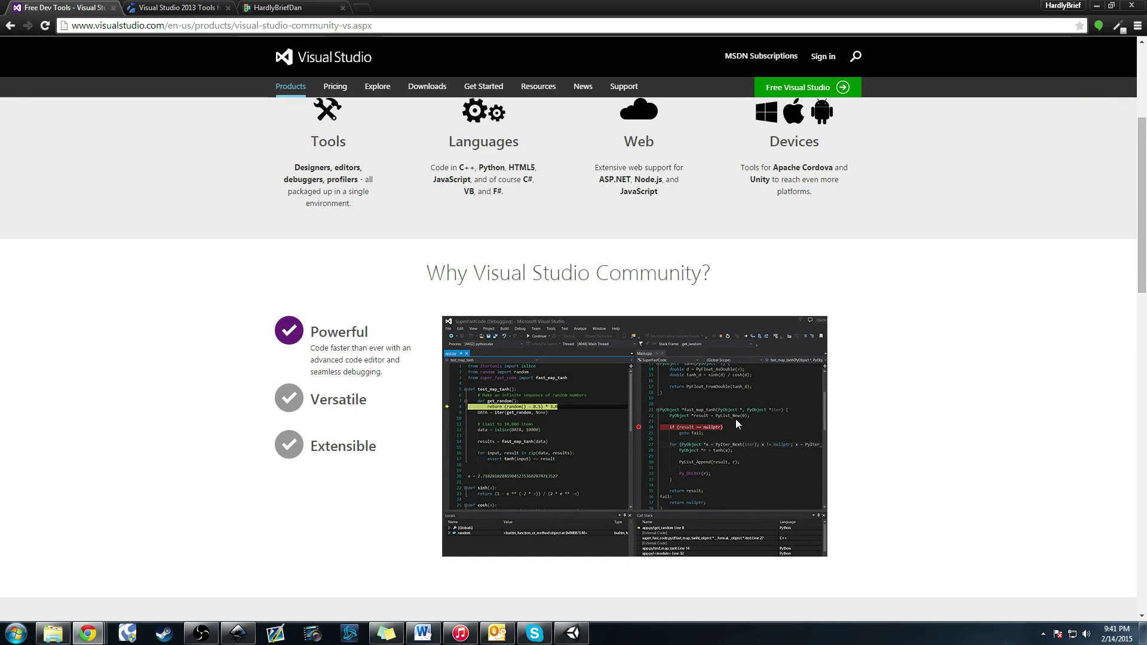
scroll(736, 418, up, 4)
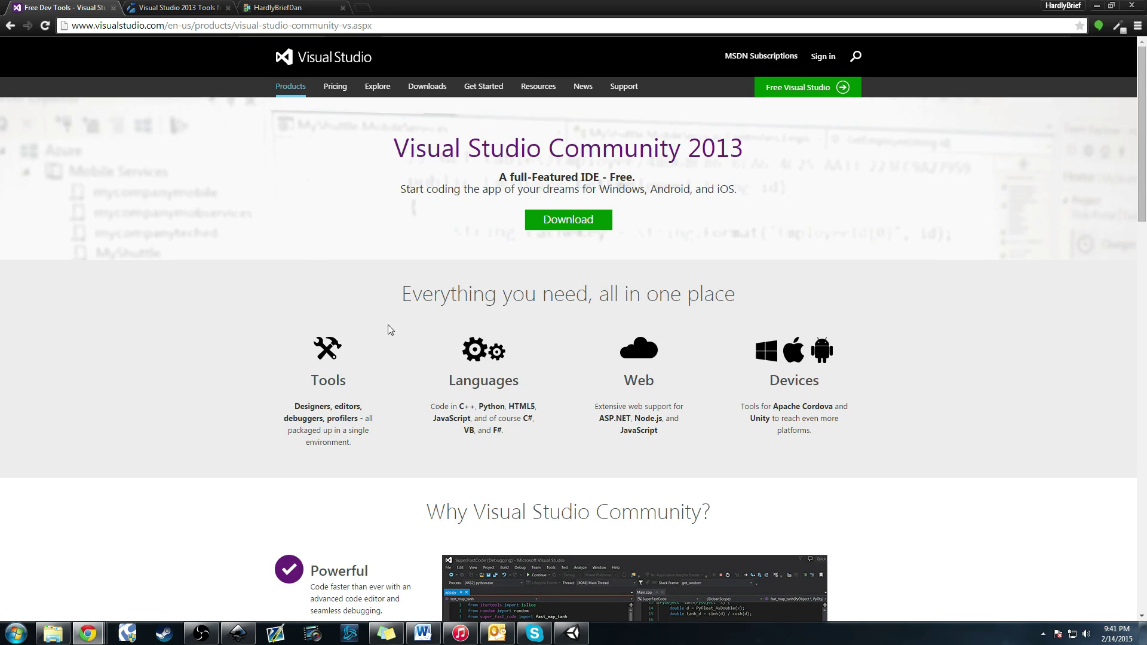
Step: Switch to the Visual Studio 2013 Tools for Unity tab and scroll through its page
click(168, 7)
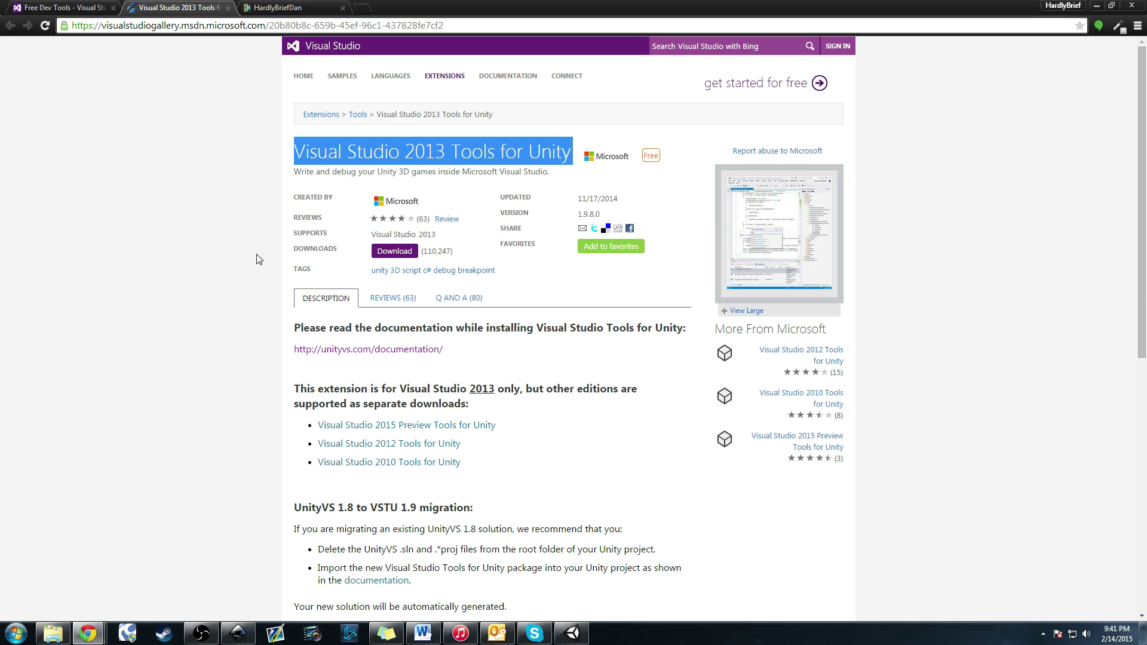
click(300, 185)
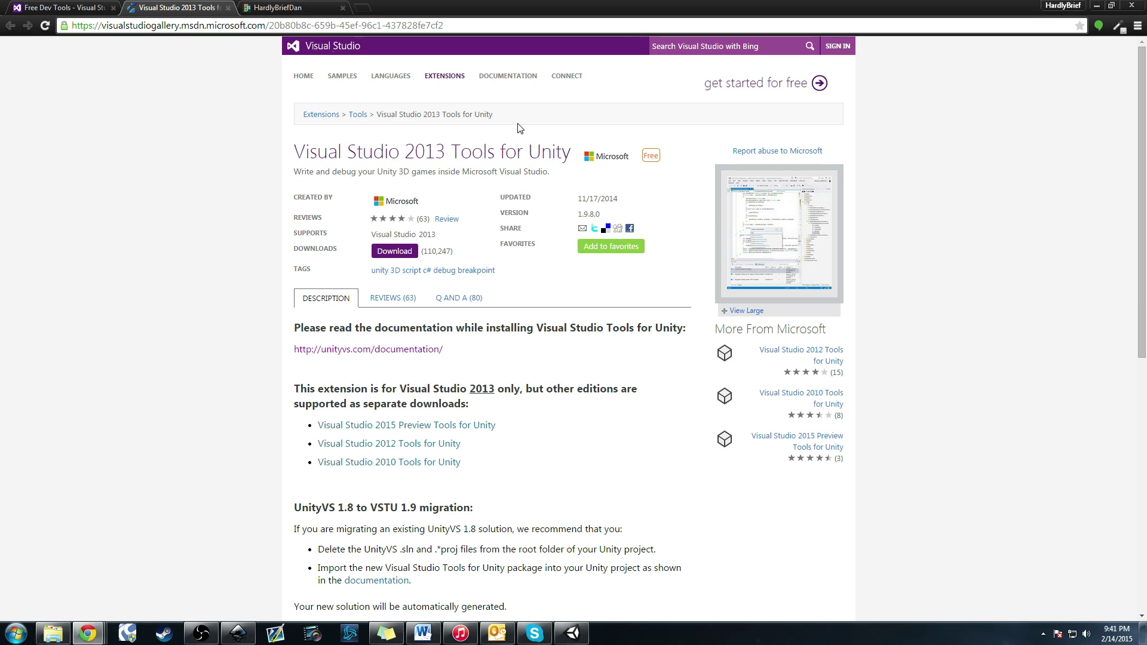
scroll(282, 206, down, 1)
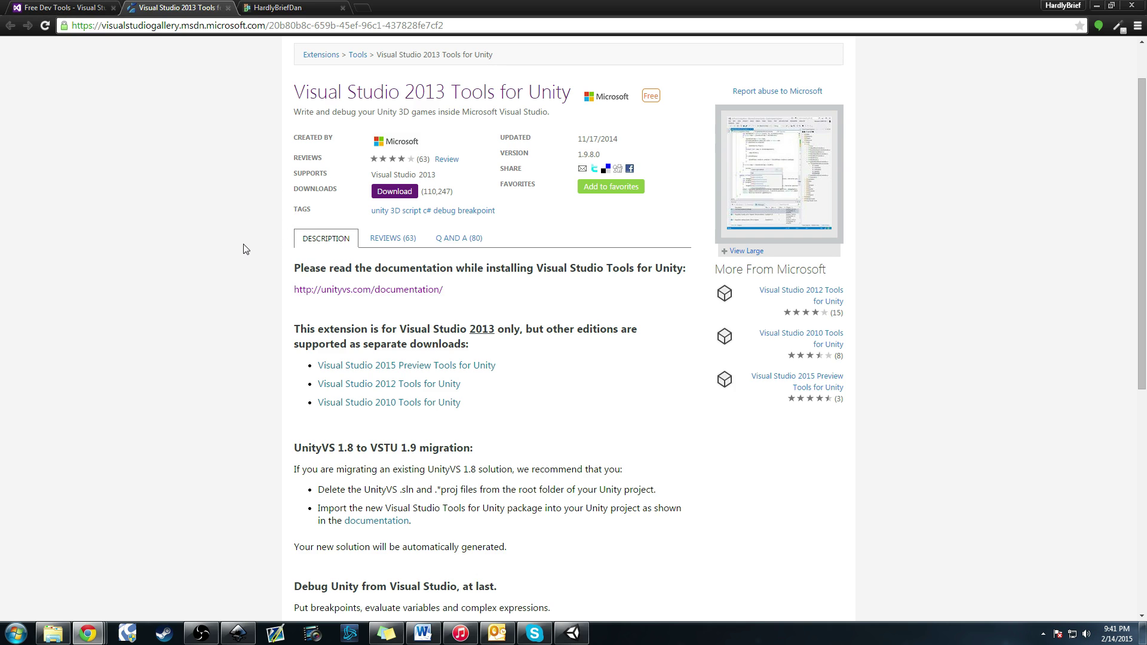
scroll(244, 247, up, 1)
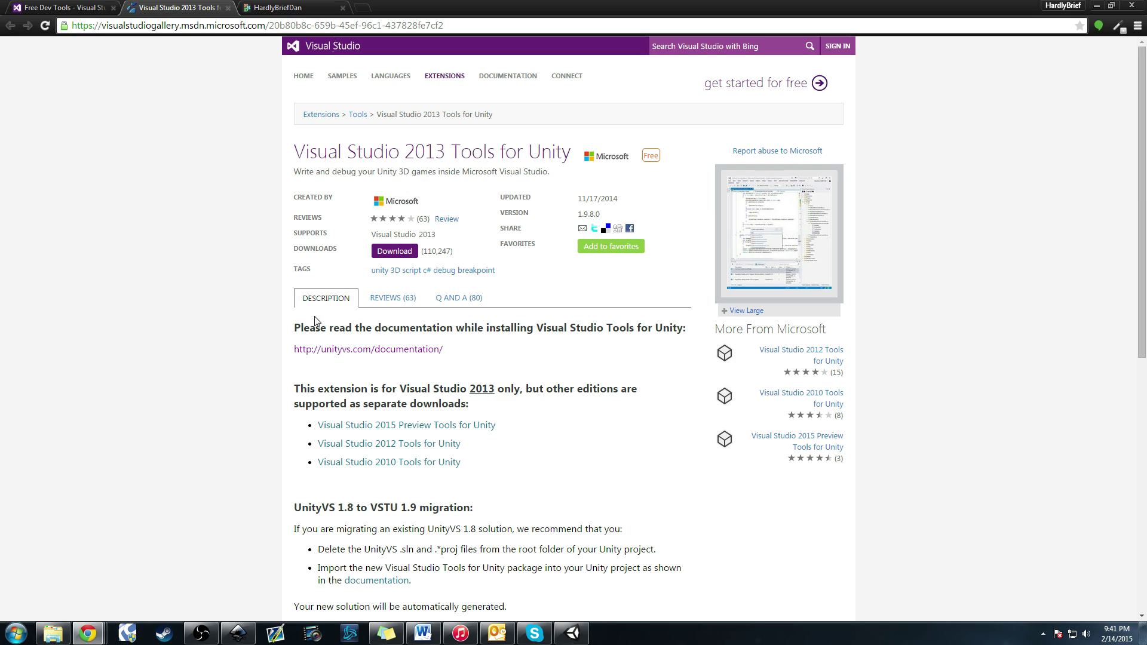
Step: Flip to the Community tab and back, then bring up the Unity 4.6 Explorer window
click(94, 7)
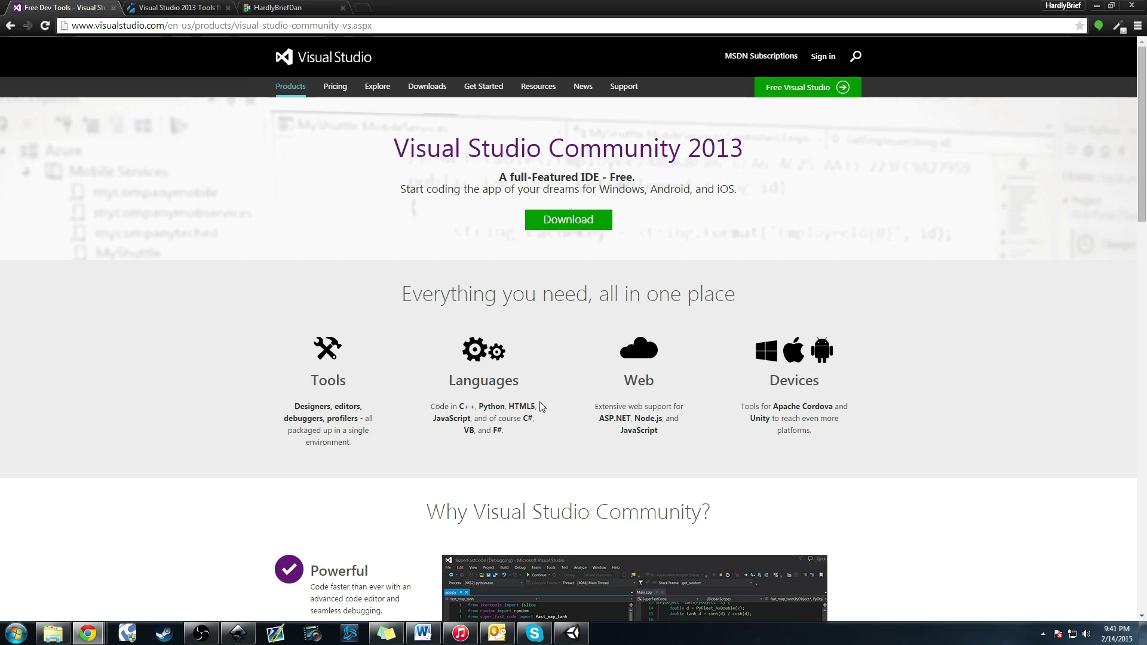
key(ctrl+Tab)
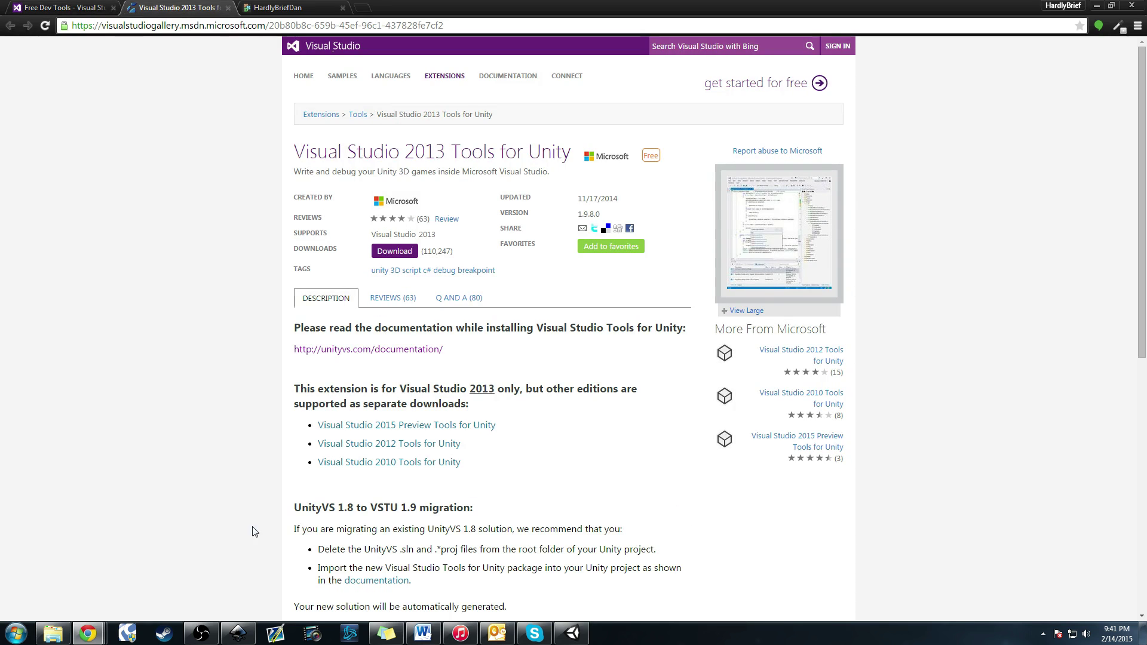
click(53, 632)
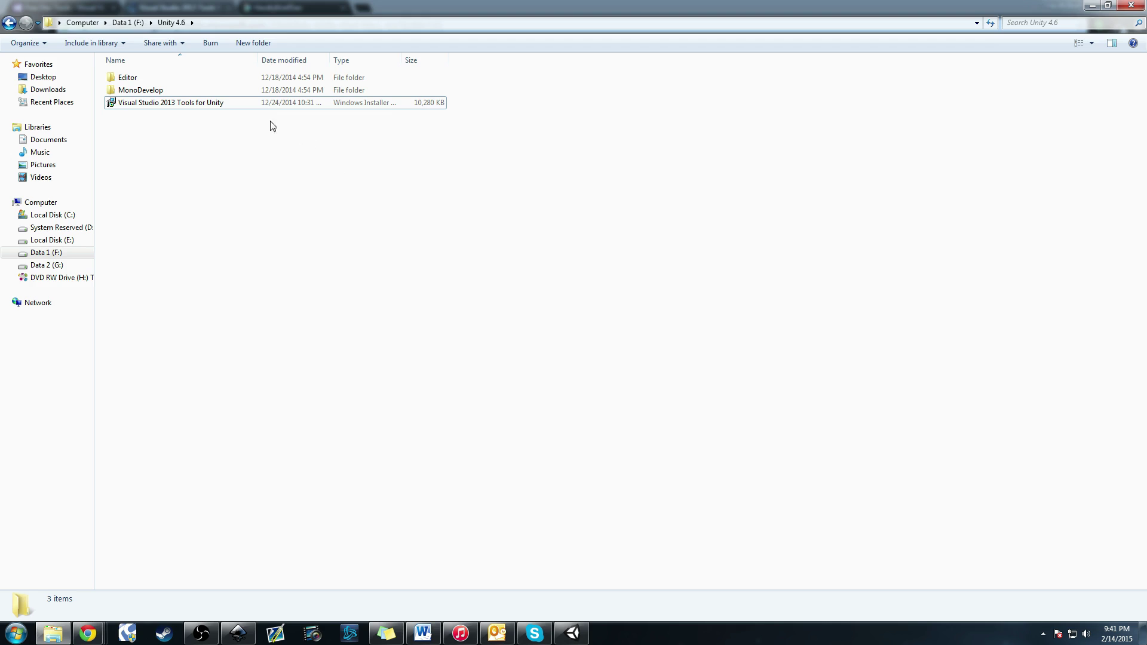
Step: Find the Visual Studio 2013 Tools package in Unity 4.6 > Editor > Standard Packages, then return to Unity
double_click(140, 79)
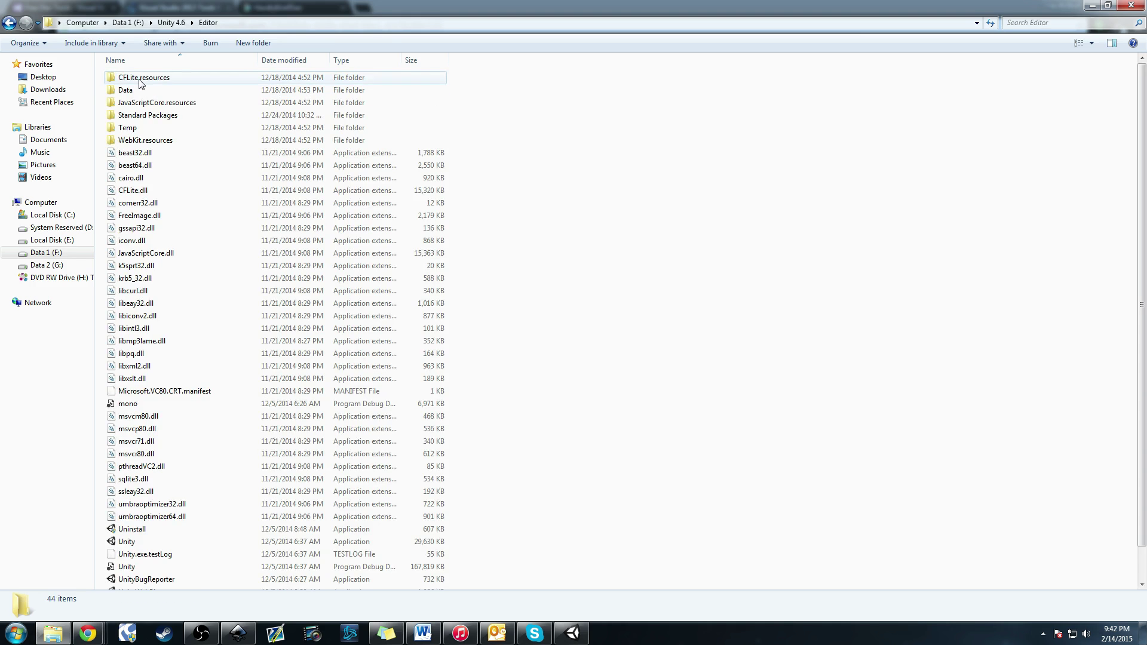
double_click(146, 117)
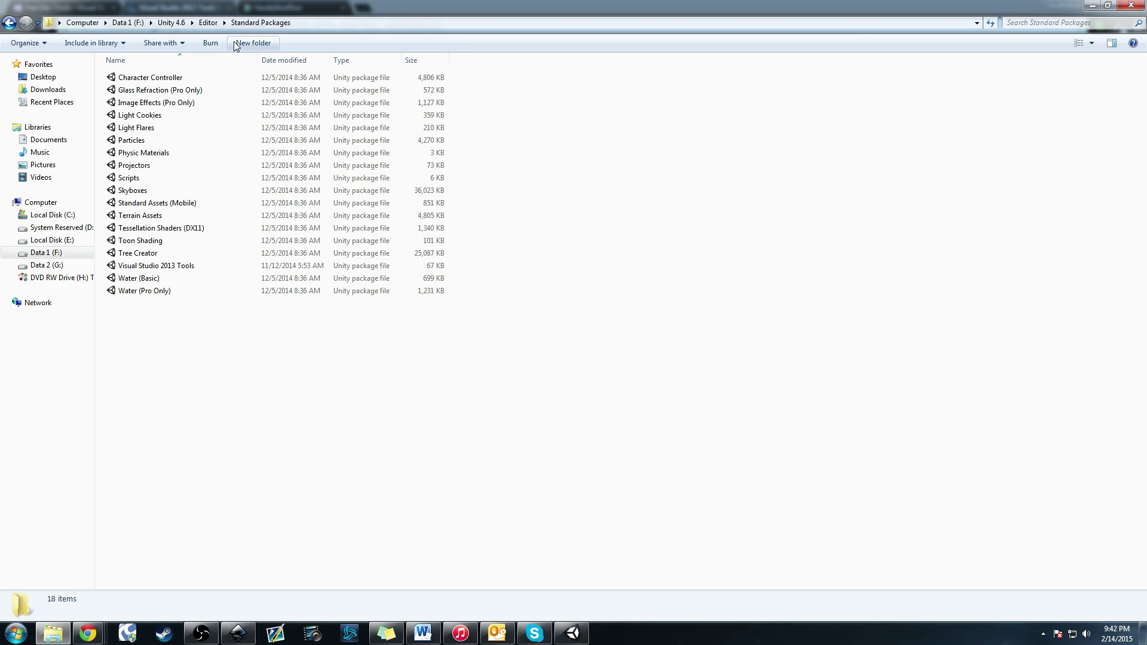
click(174, 24)
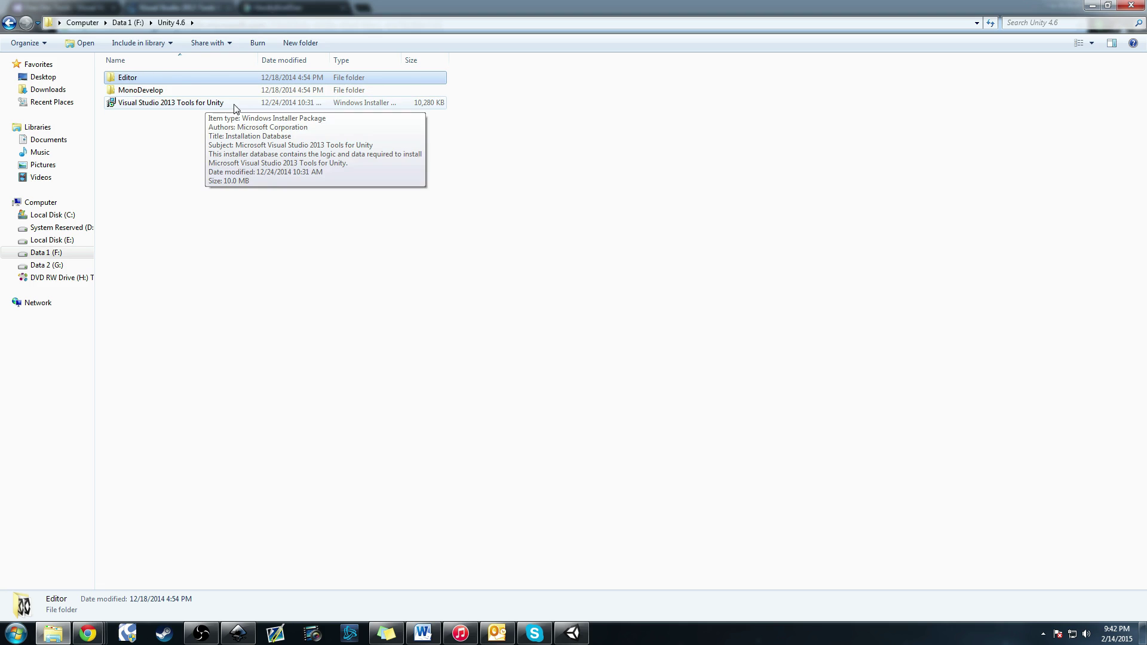
click(126, 78)
click(156, 132)
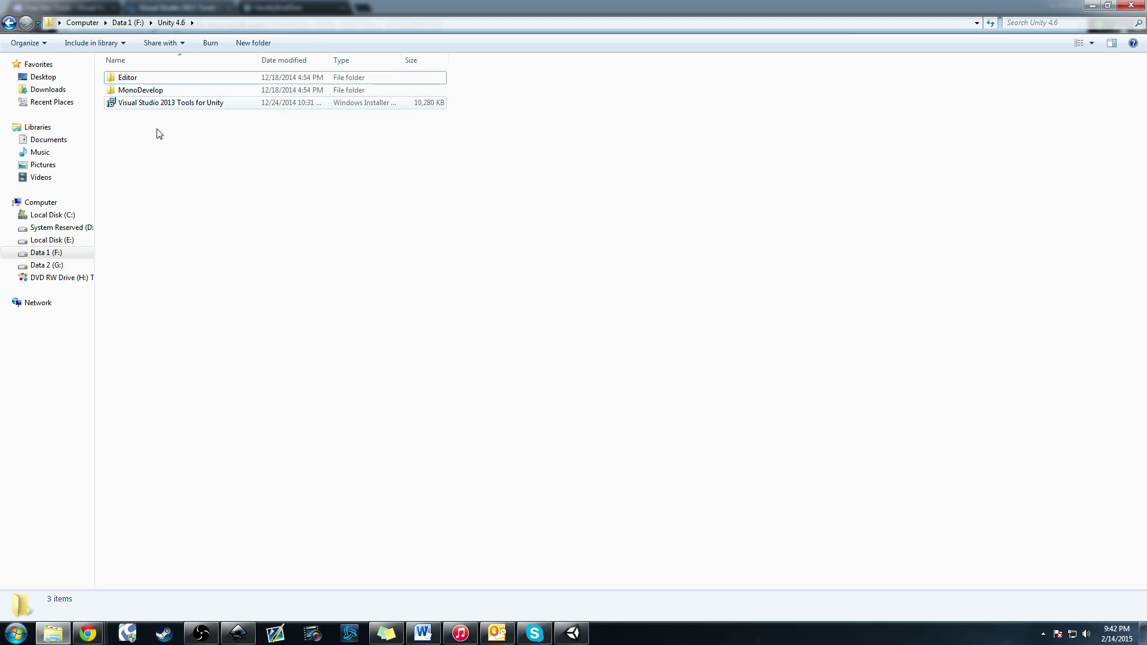
double_click(125, 78)
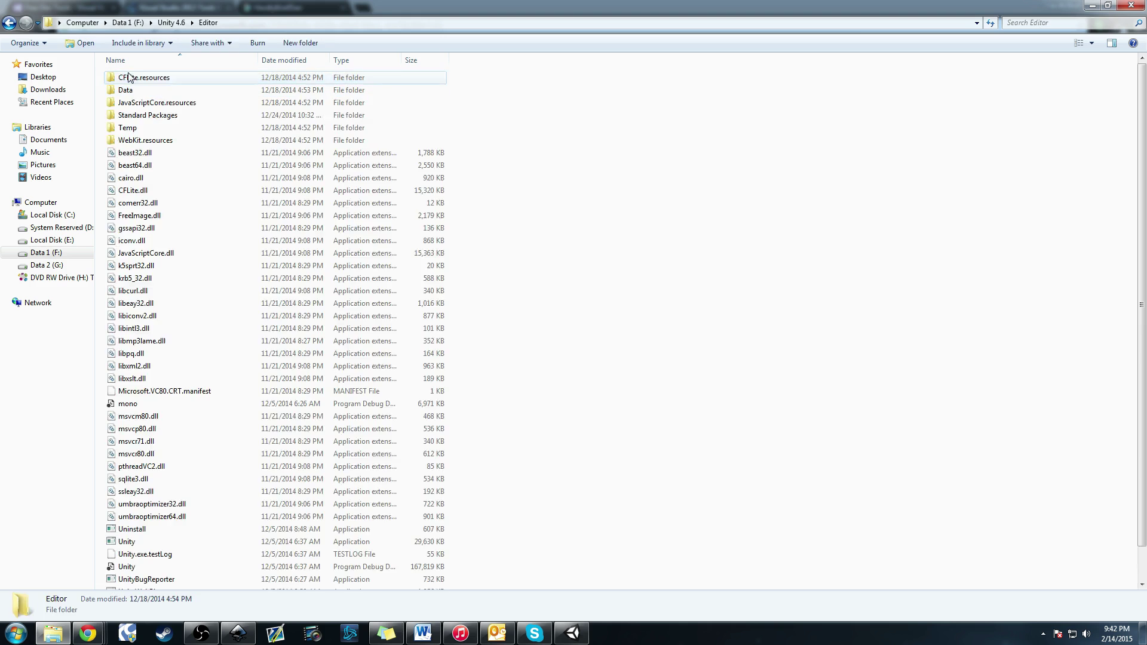
double_click(231, 115)
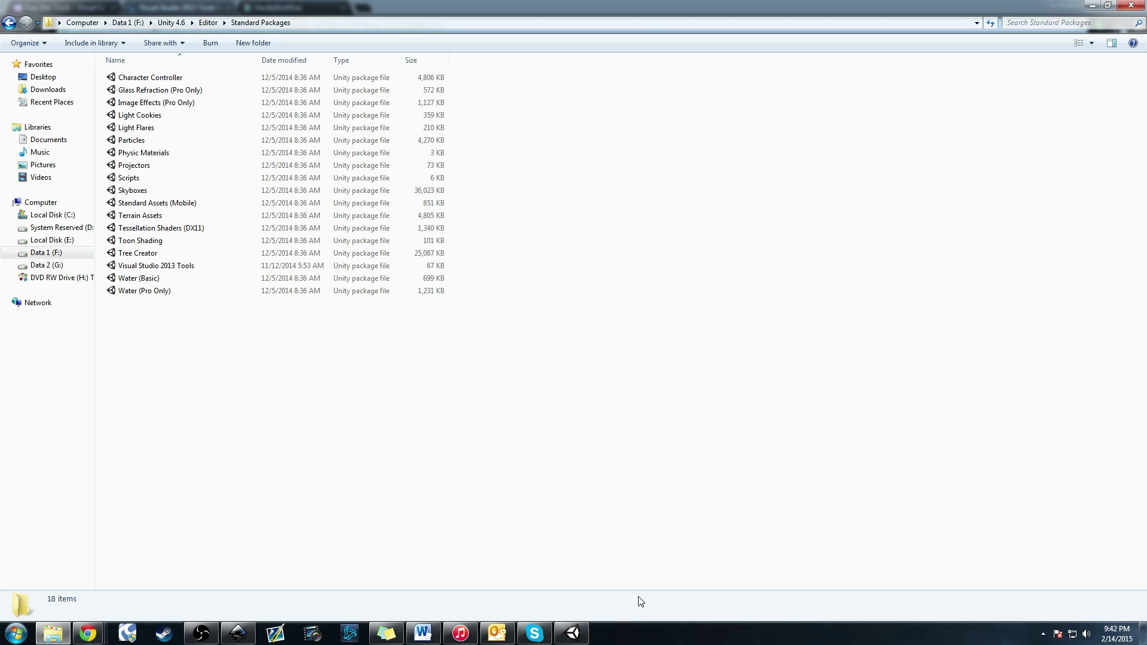
click(588, 631)
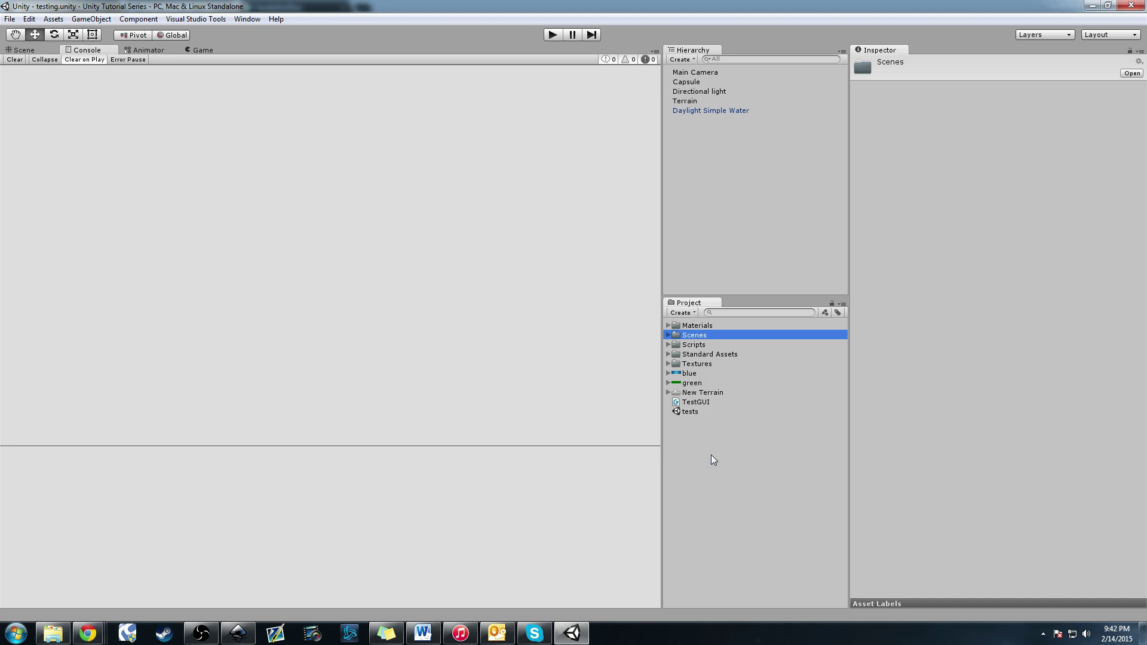
Step: Import the Visual Studio 2013 Tools package with all its files into the project
click(54, 19)
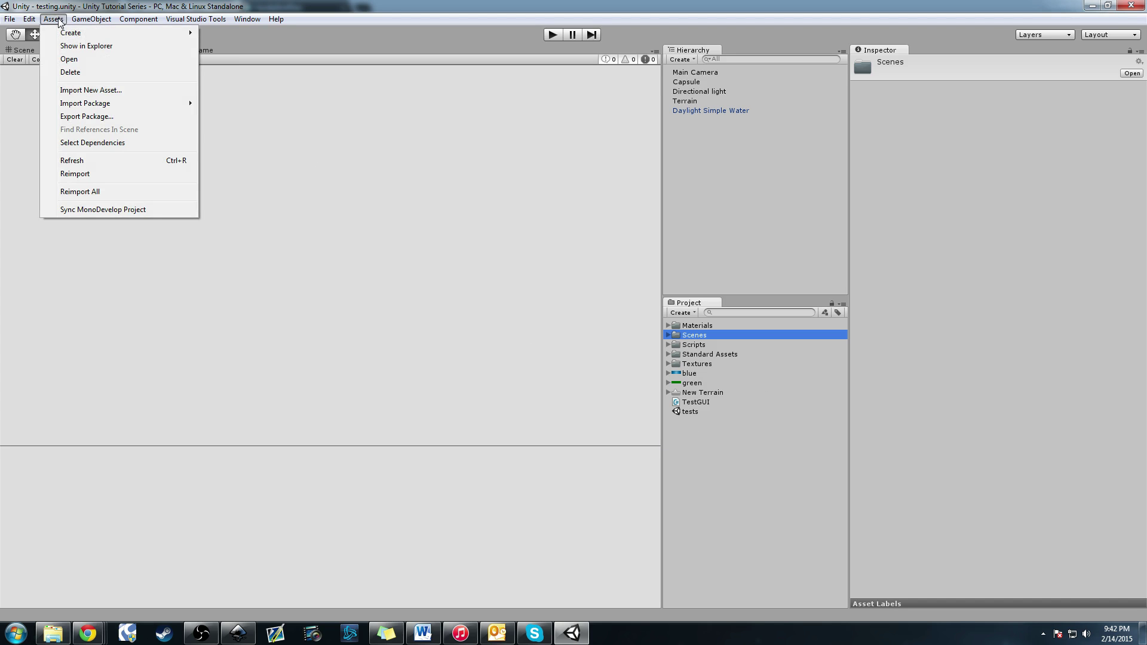
mouse_move(159, 104)
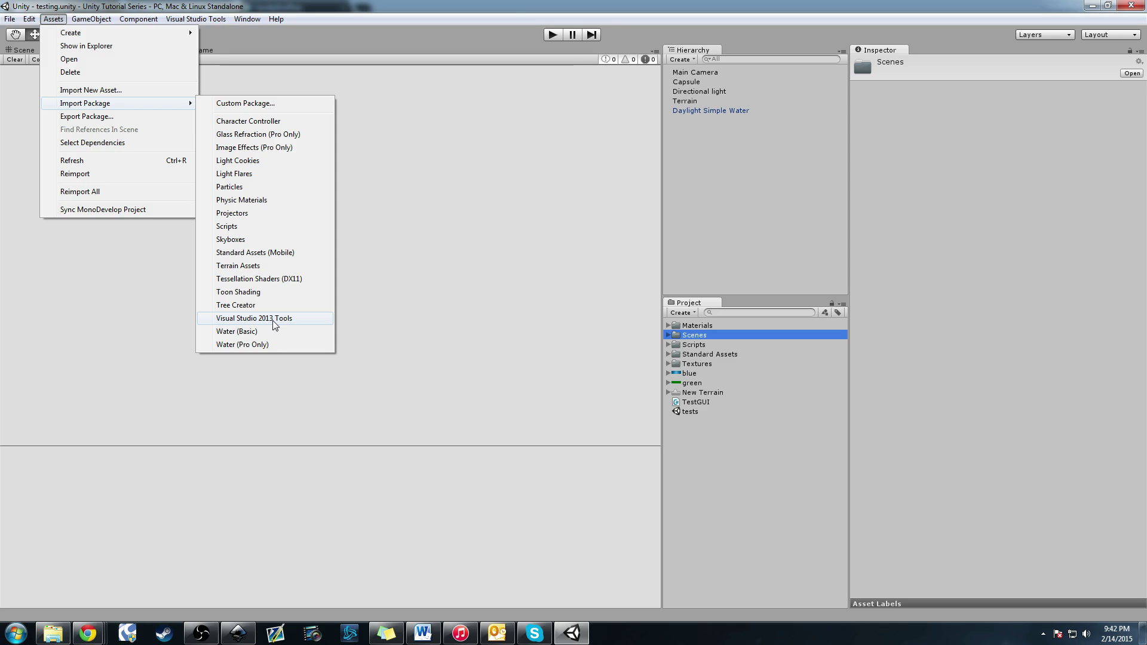
click(274, 320)
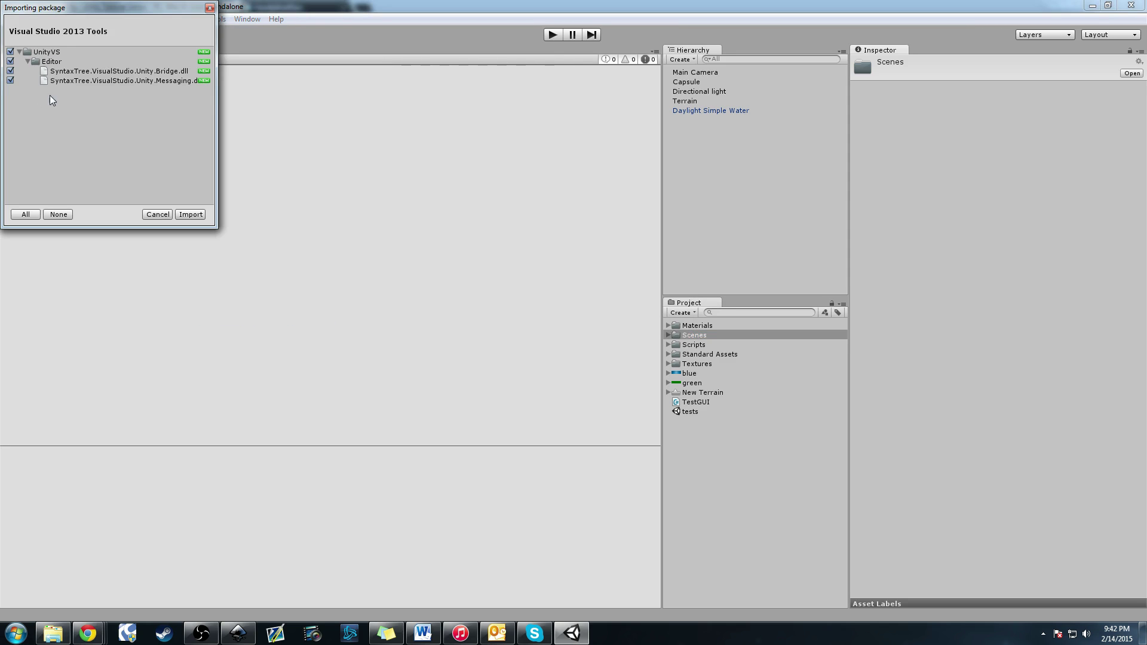
click(191, 215)
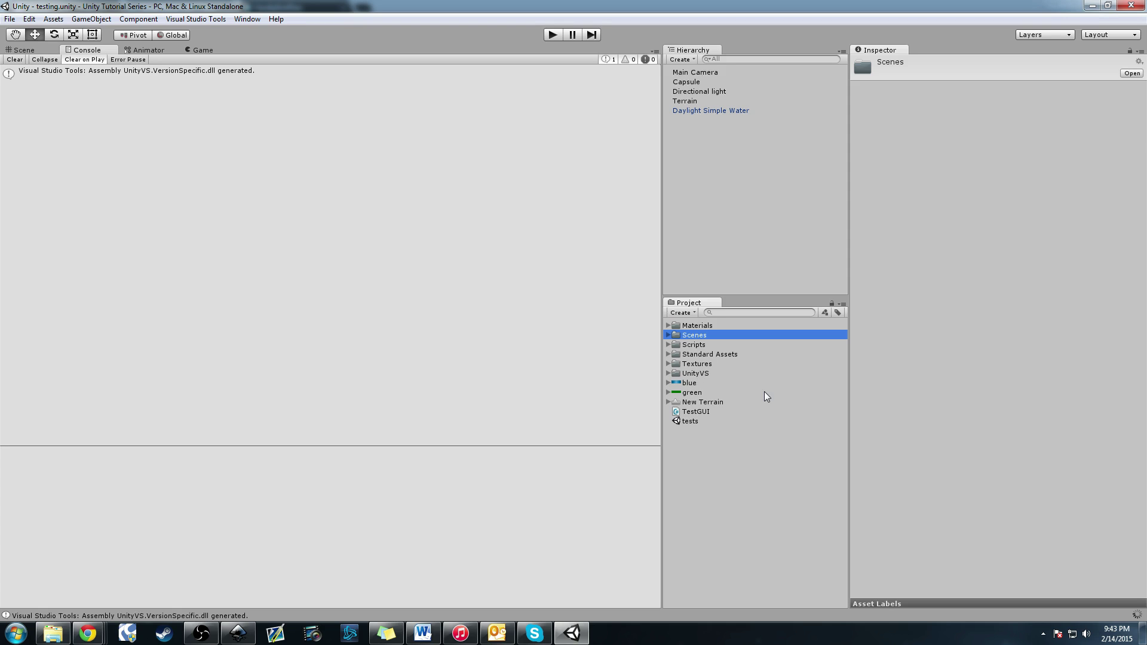
Step: Clear the Console warnings and deselect the new UnityVS folder
click(700, 374)
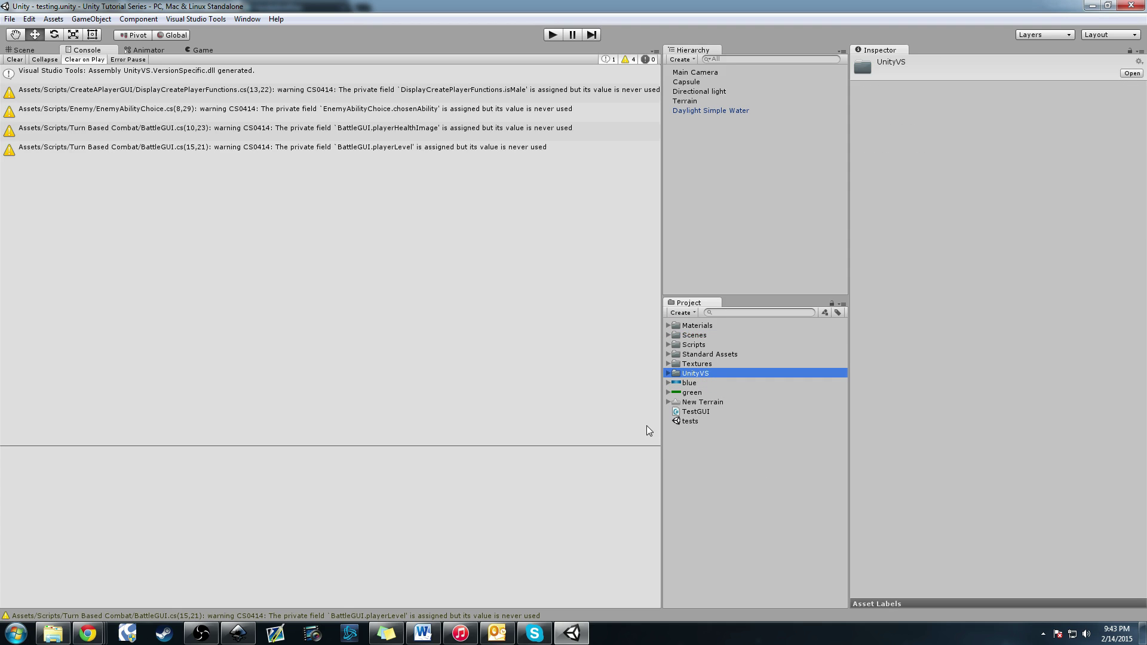
click(16, 60)
click(747, 466)
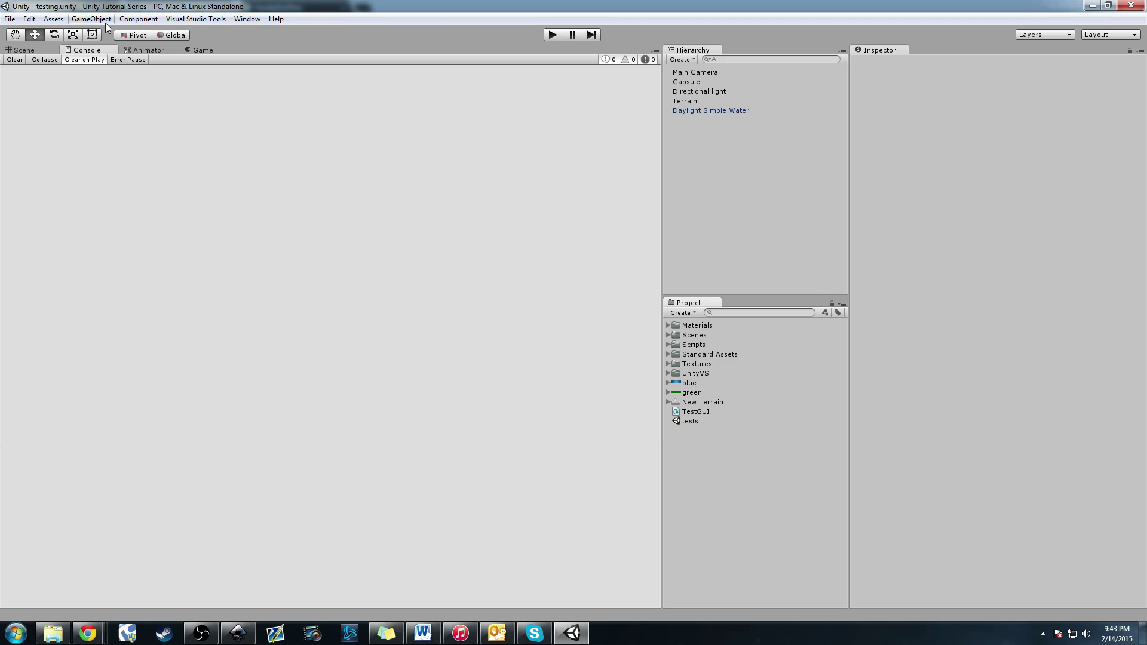
click(29, 19)
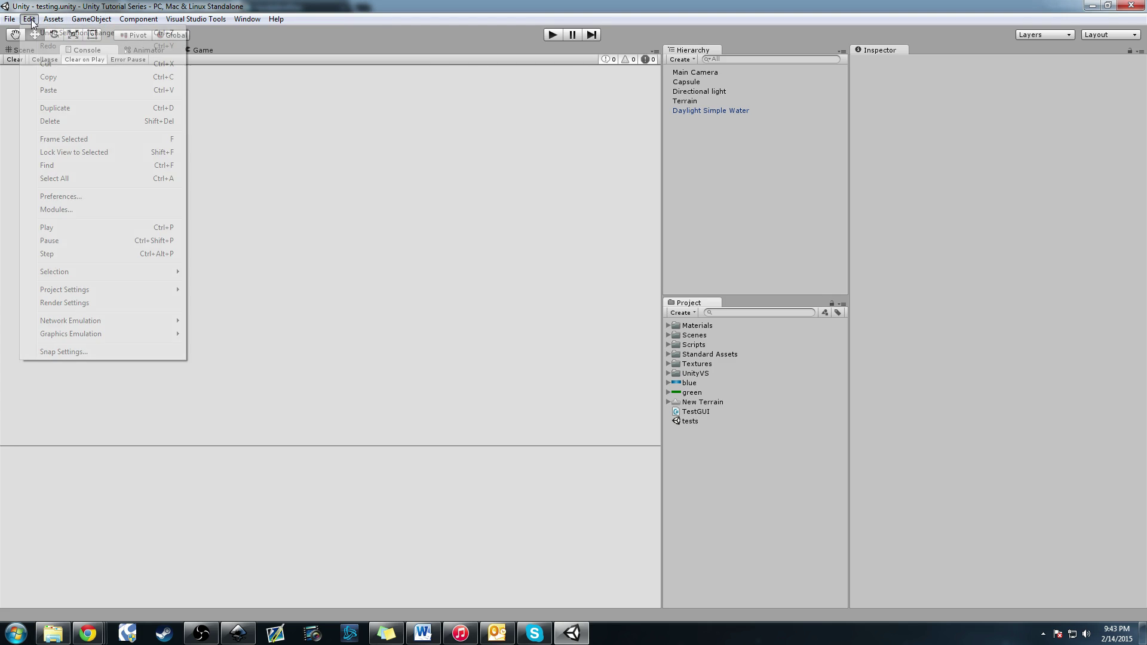
click(82, 197)
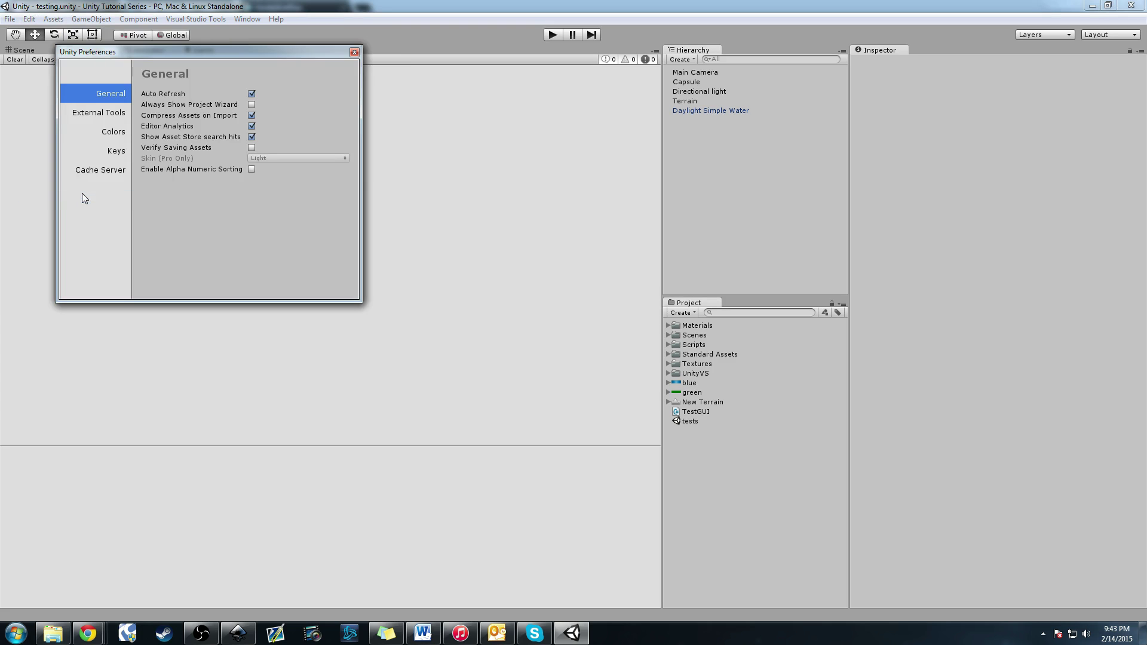
click(98, 113)
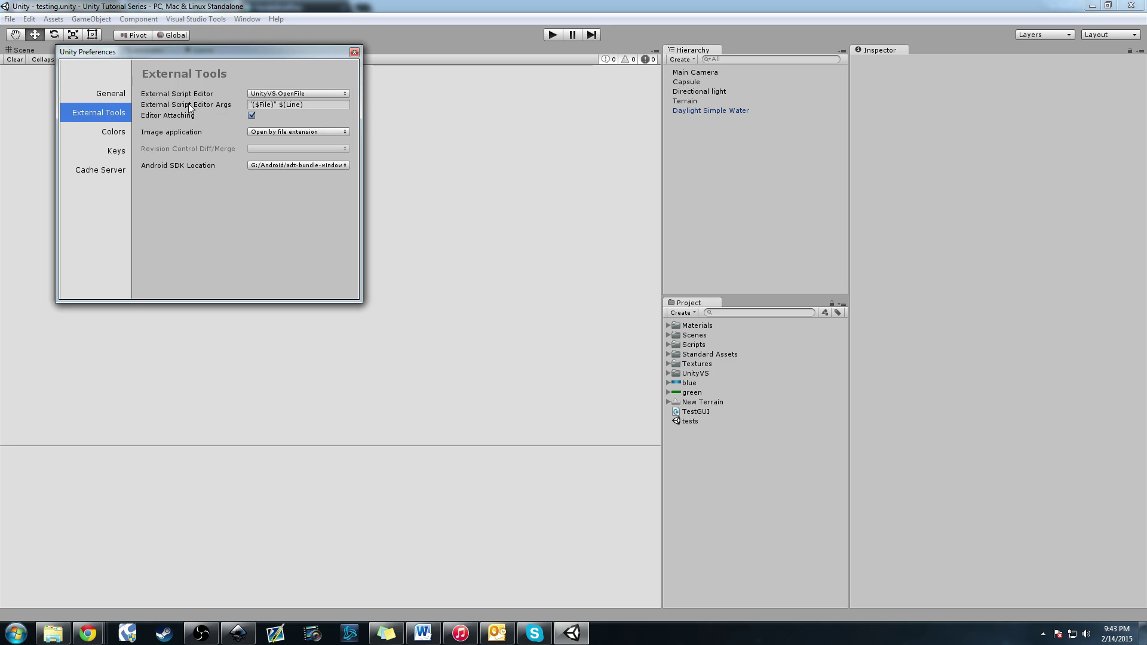
click(302, 94)
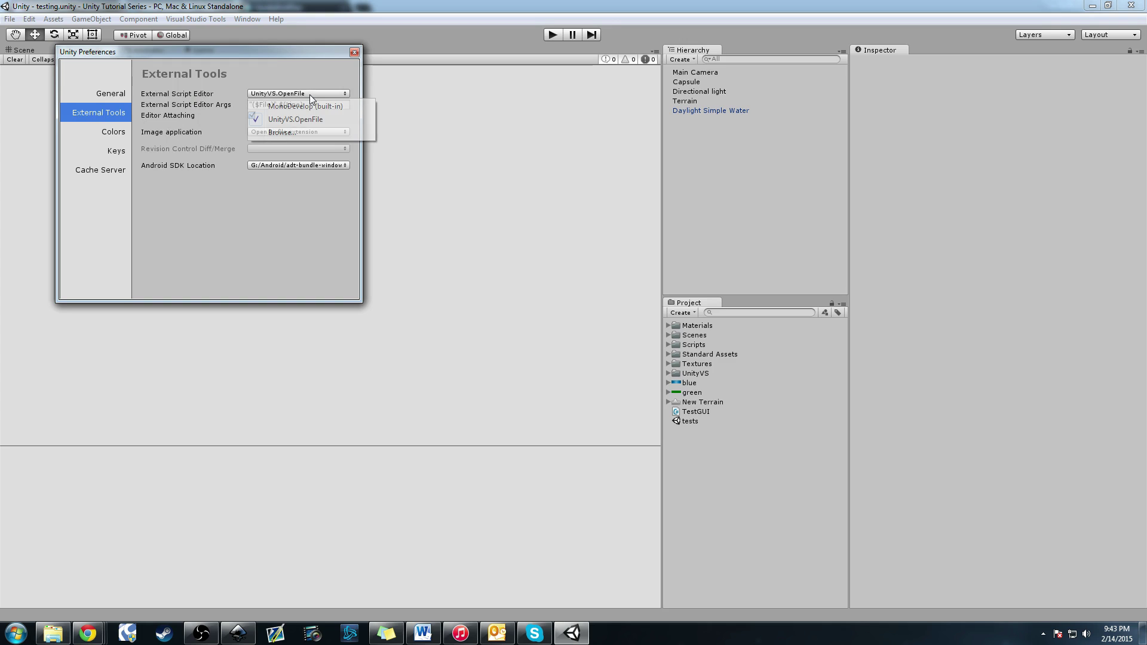
click(306, 119)
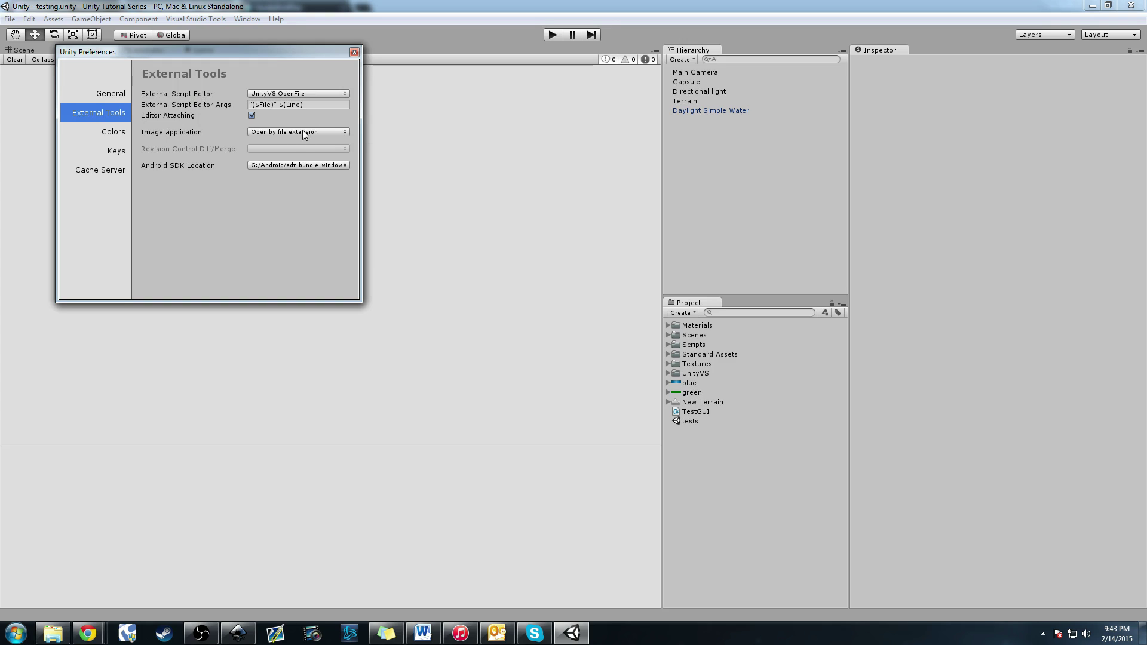
click(326, 94)
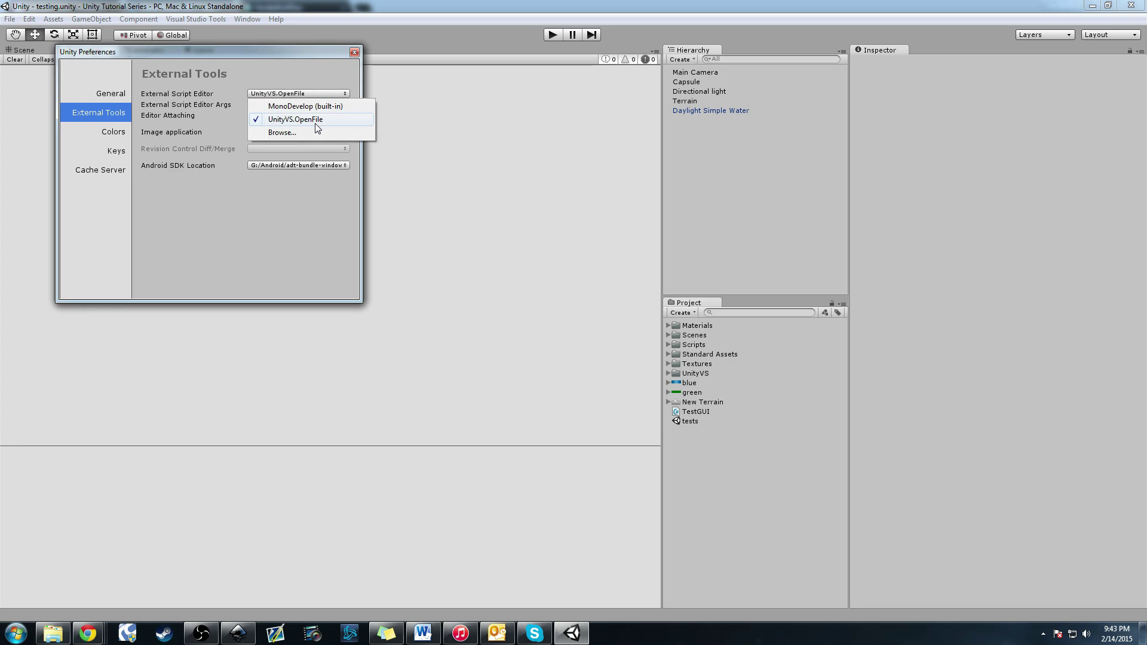
click(289, 178)
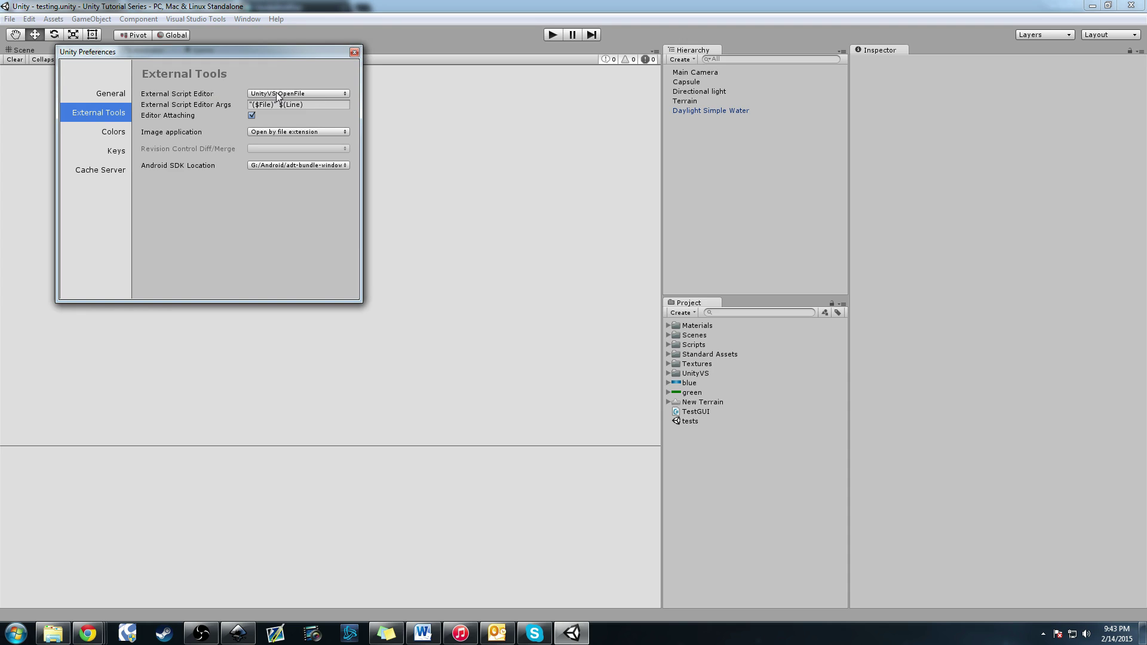
click(354, 52)
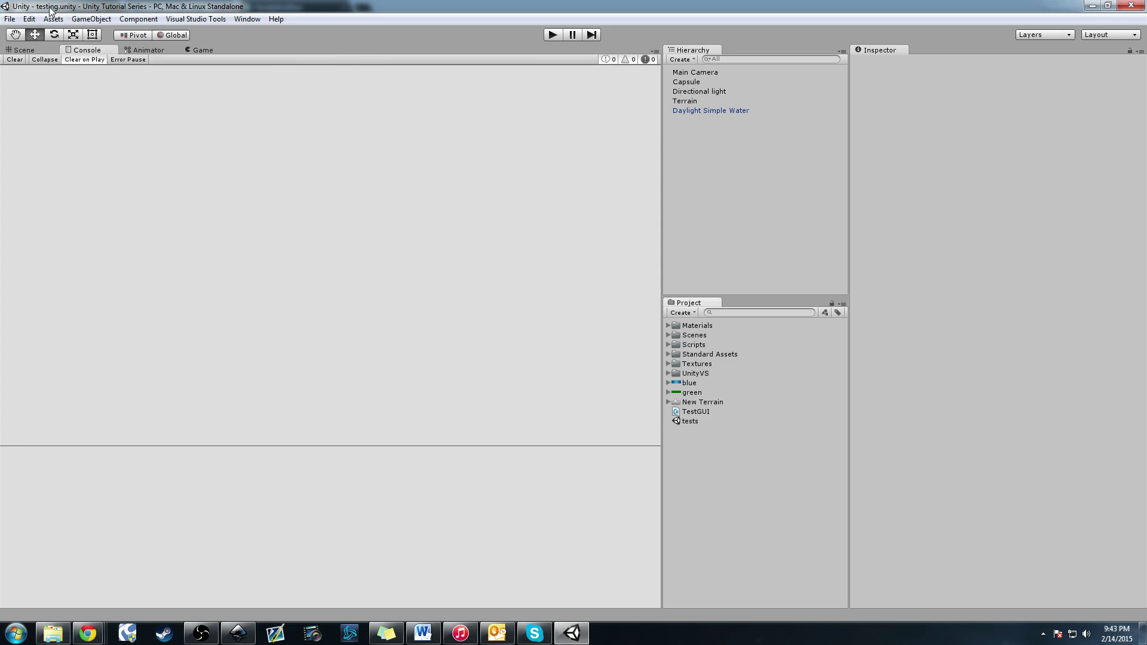
click(29, 18)
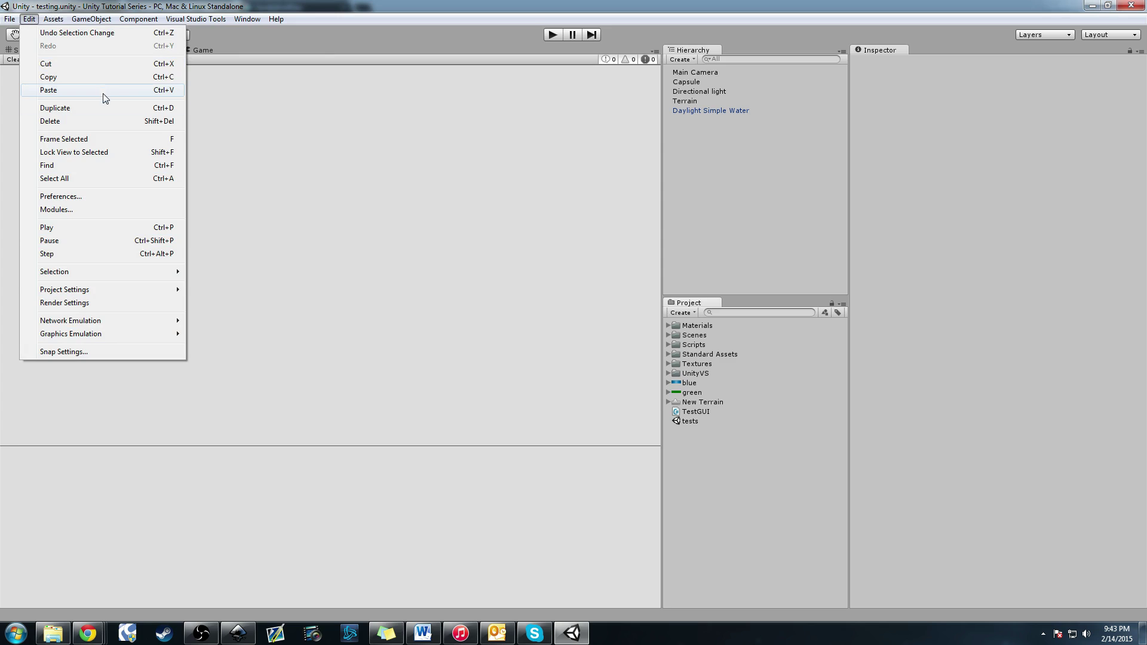
click(90, 197)
click(99, 112)
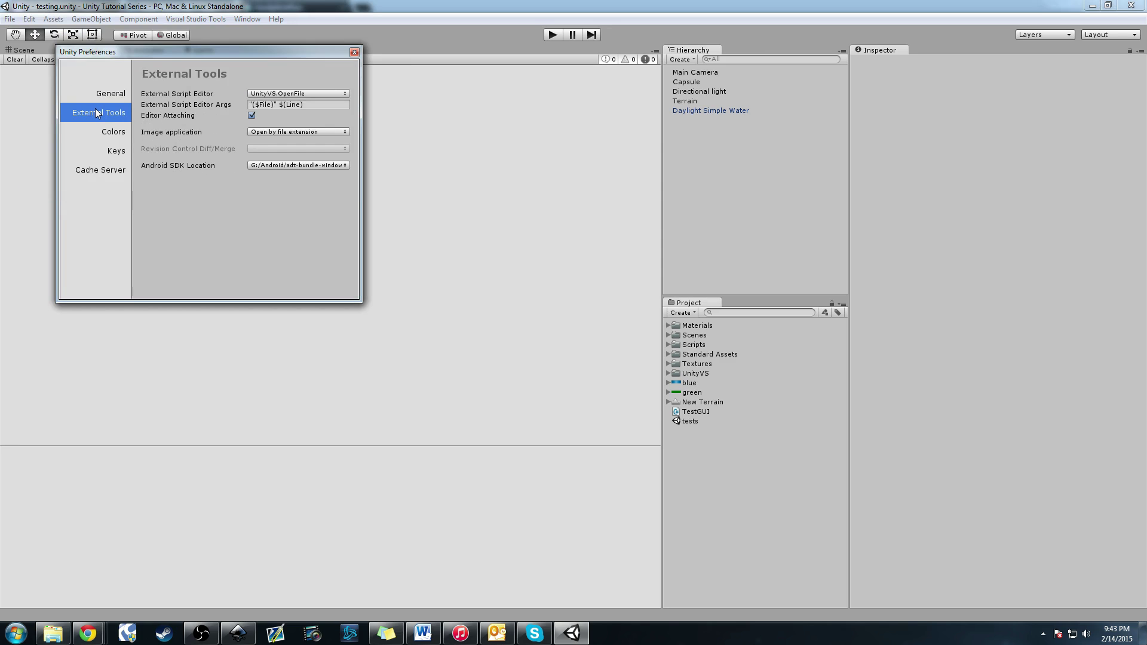
click(314, 95)
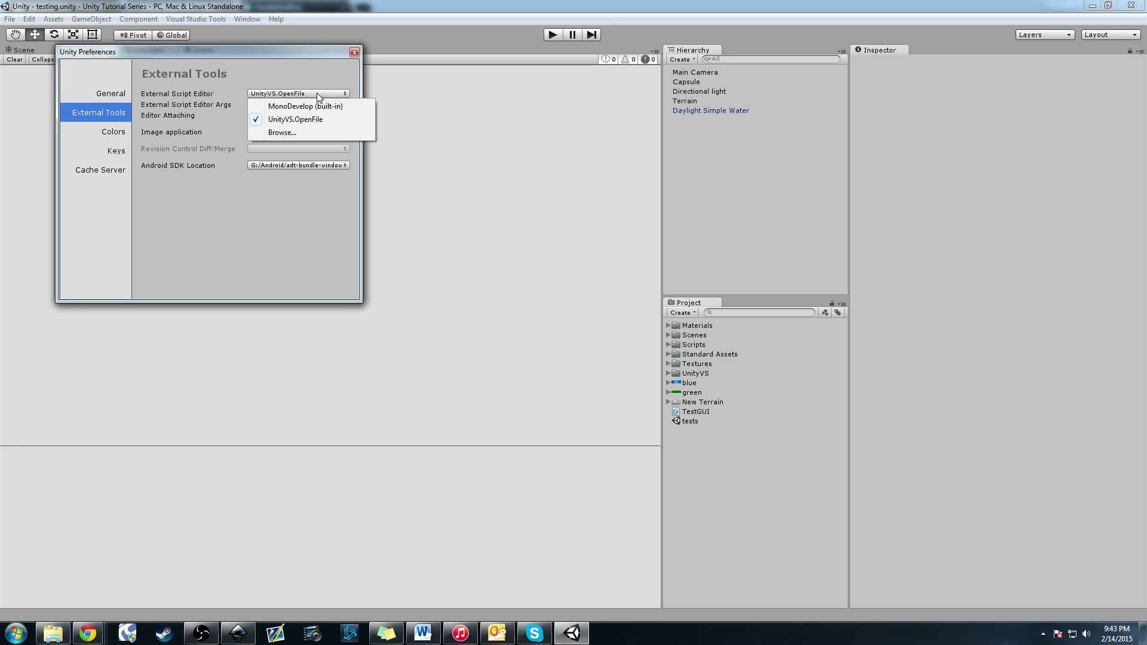
click(356, 51)
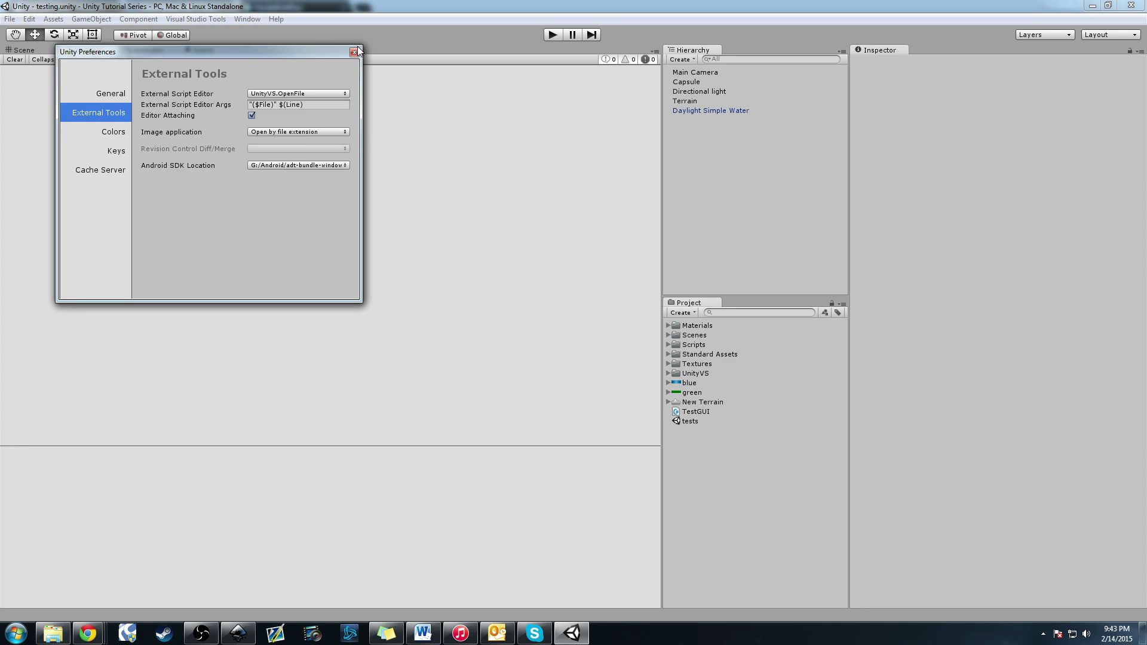
click(355, 51)
click(53, 19)
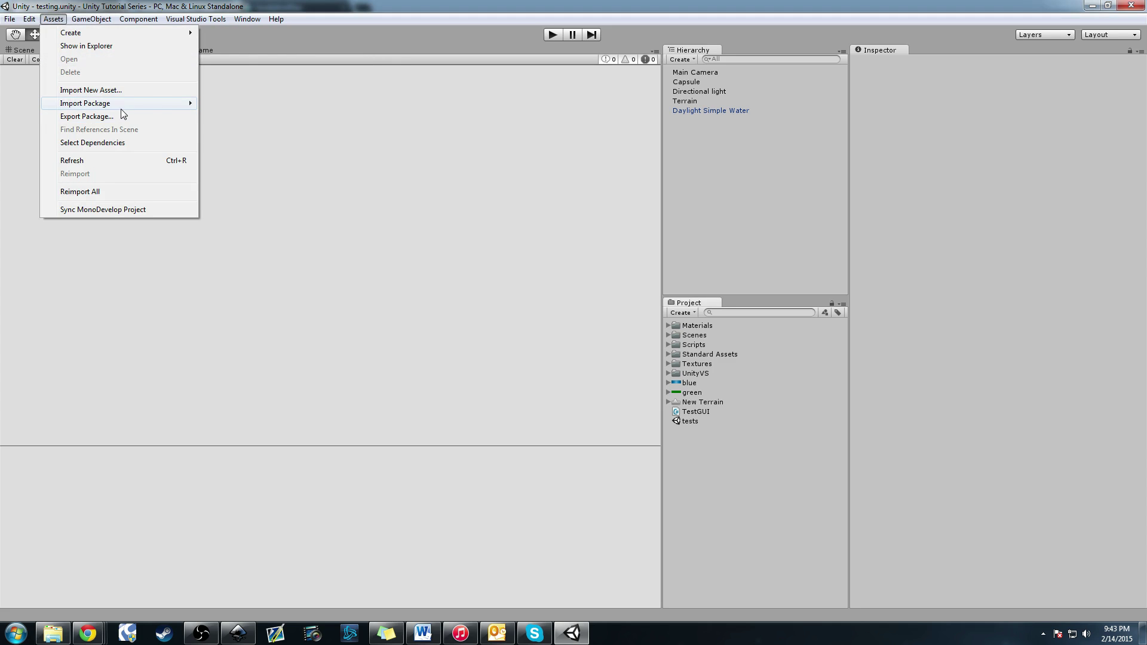
Step: Dismiss the Import Package list and expand the Scripts folder in the Project panel
mouse_move(170, 105)
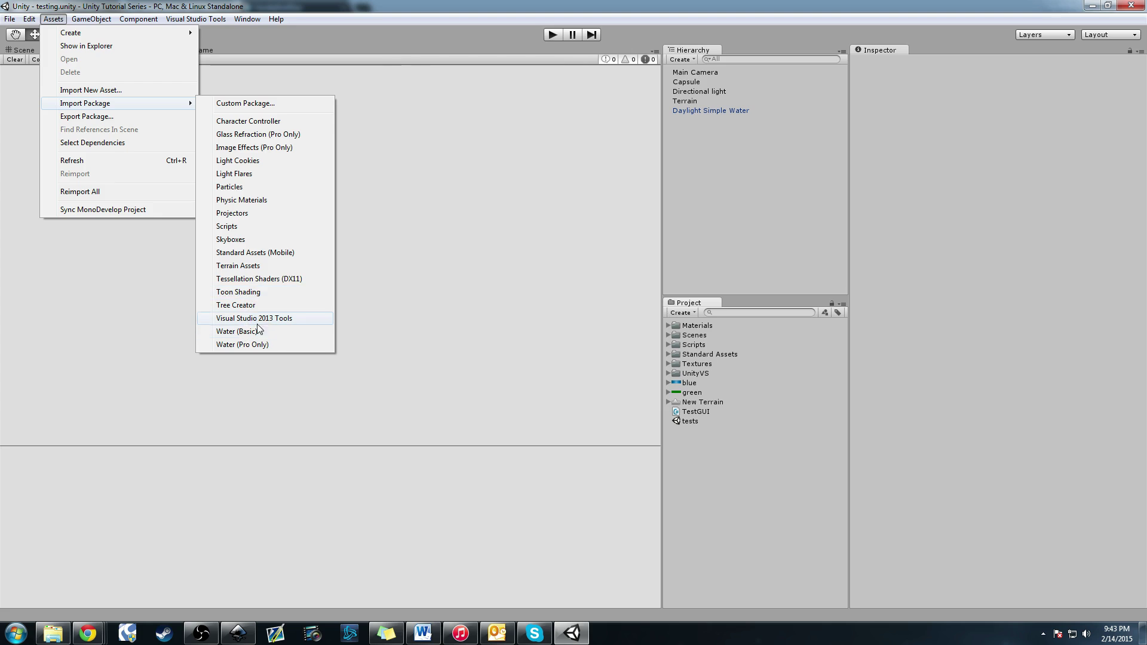
click(275, 330)
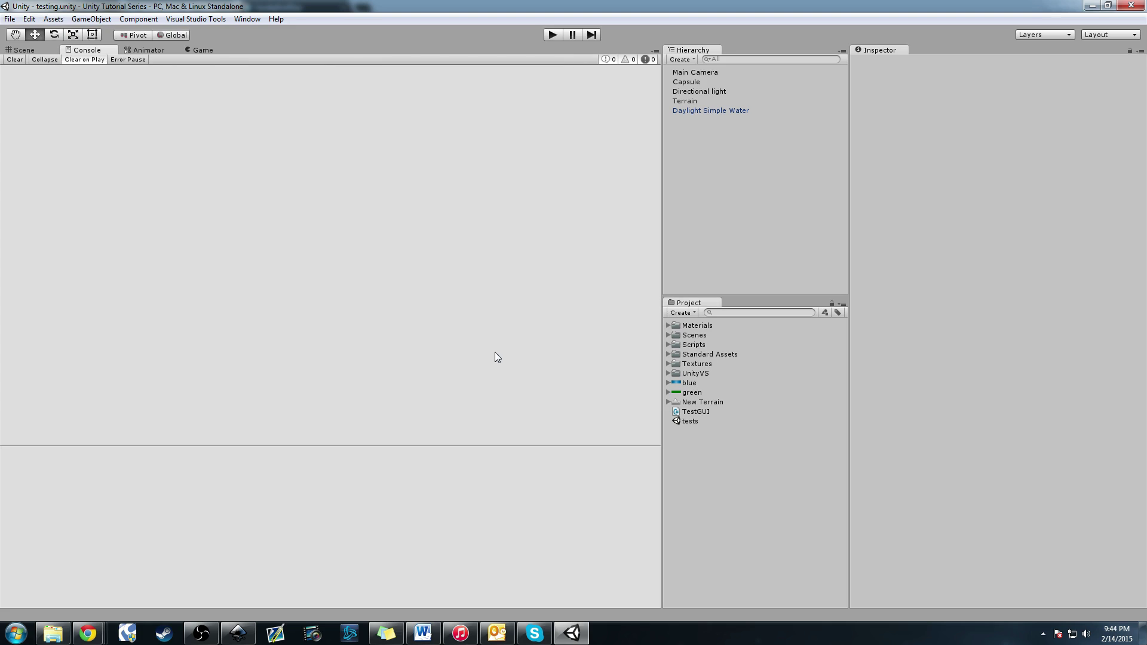
click(770, 373)
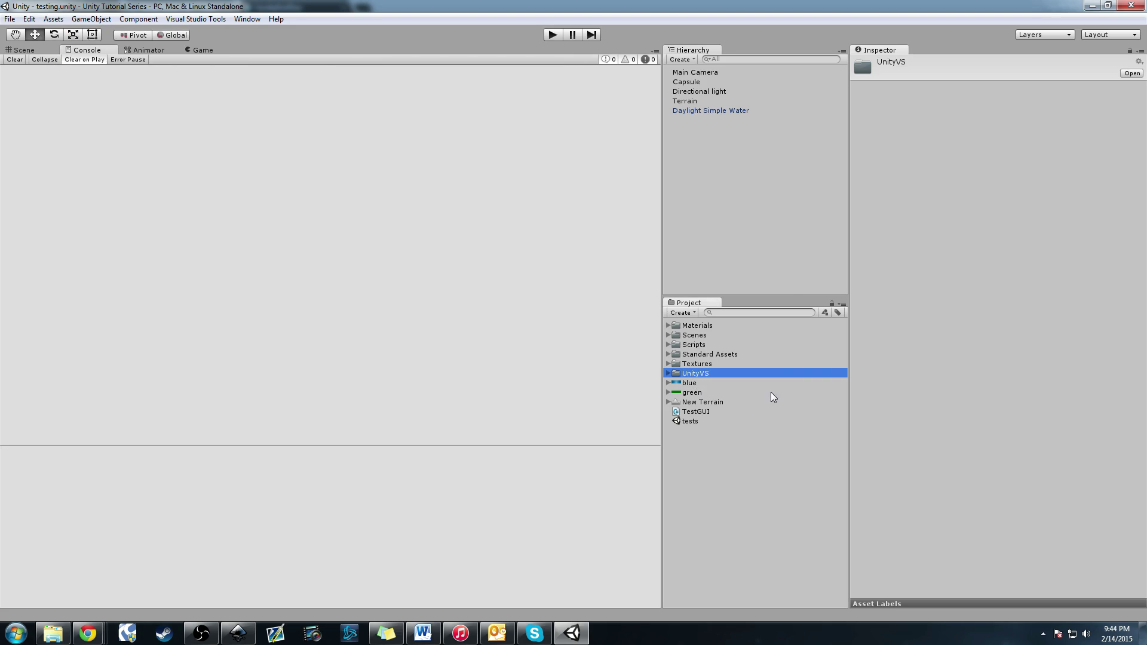
click(668, 345)
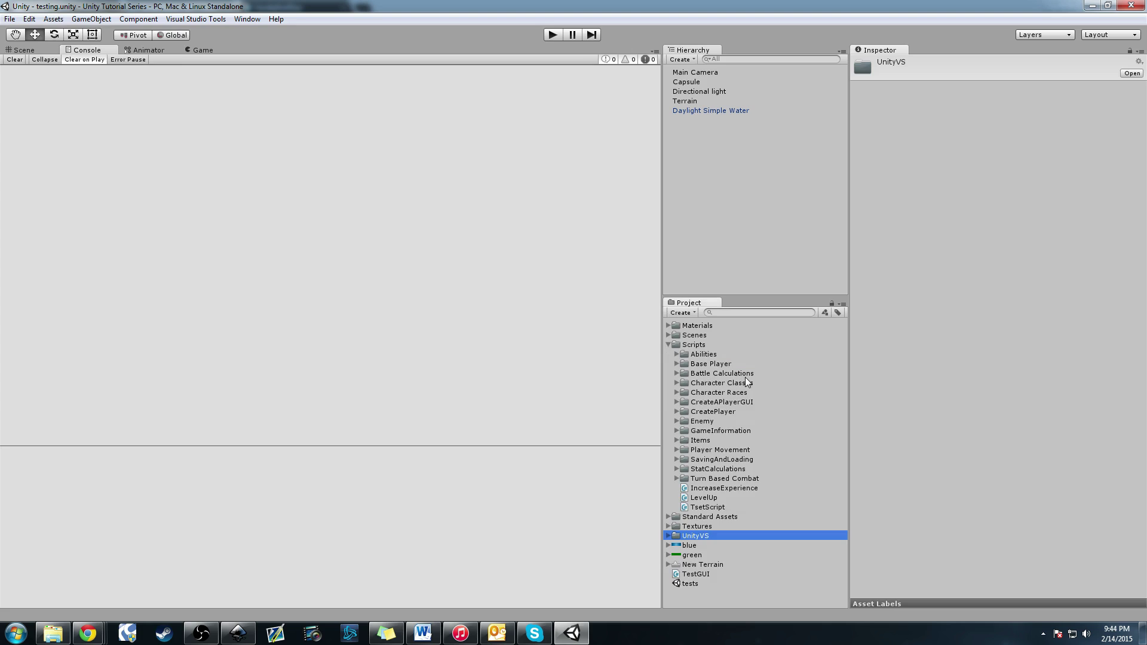
Step: Open the LevelUp script from Unity so the solution loads in Visual Studio 2013
double_click(707, 498)
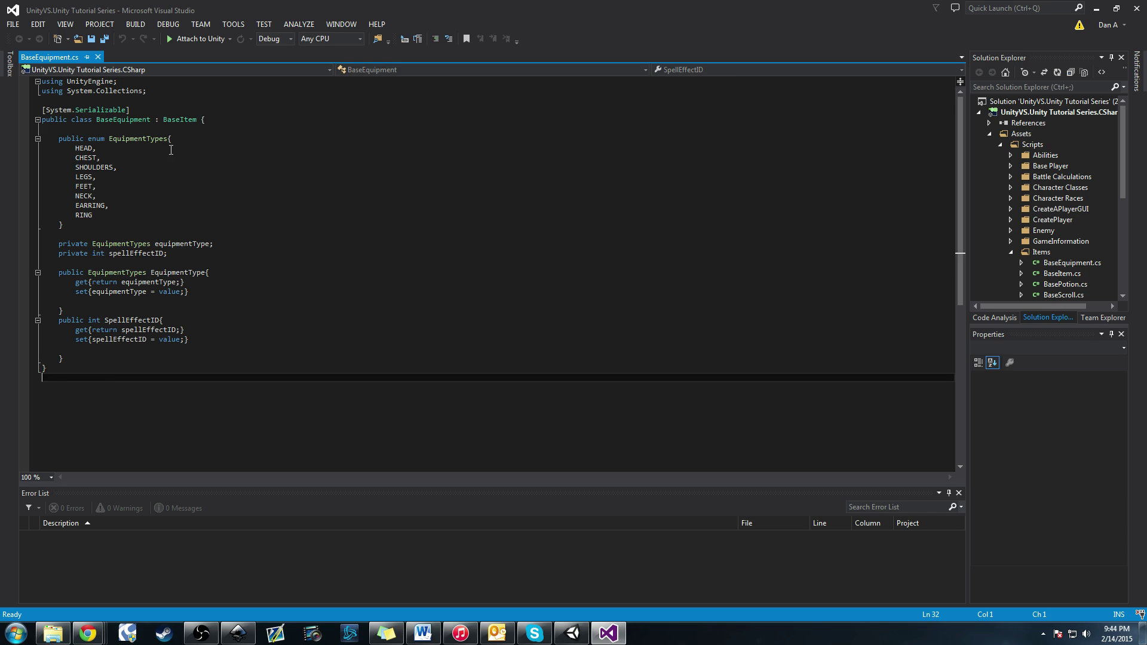
ctrl+scroll(176, 154, up, 2)
ctrl+scroll(176, 154, down, 2)
ctrl+scroll(176, 153, up, 1)
ctrl+scroll(176, 154, down, 2)
ctrl+scroll(176, 154, up, 1)
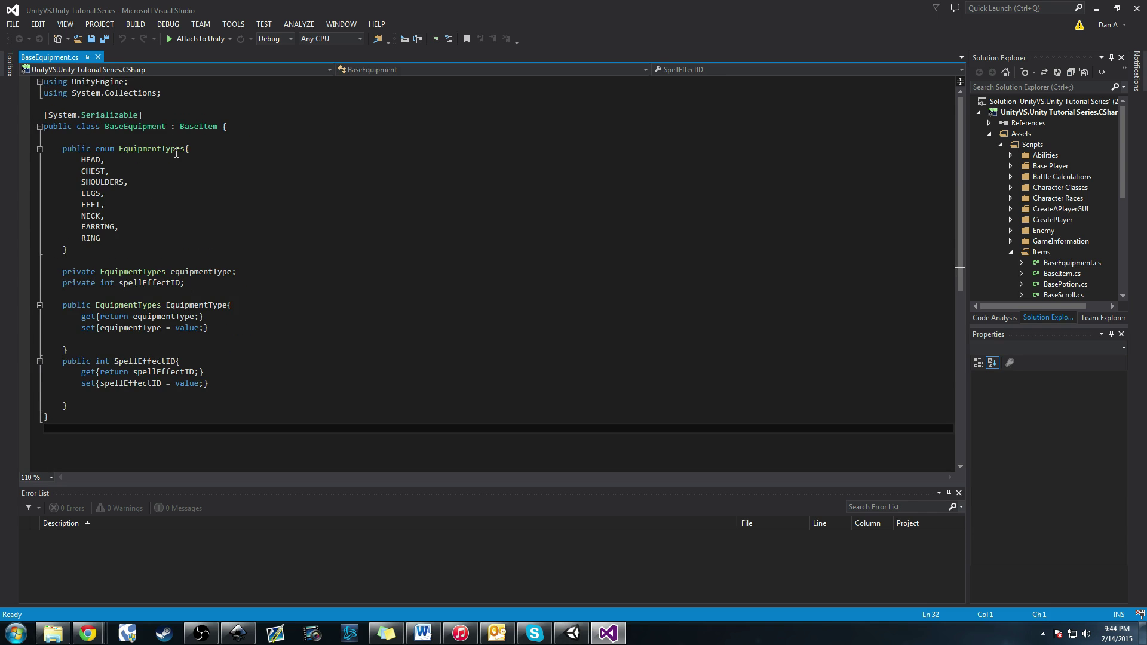
Step: Browse the BaseEquipment.cs code and Solution Explorer down to the class's closing brace
click(179, 159)
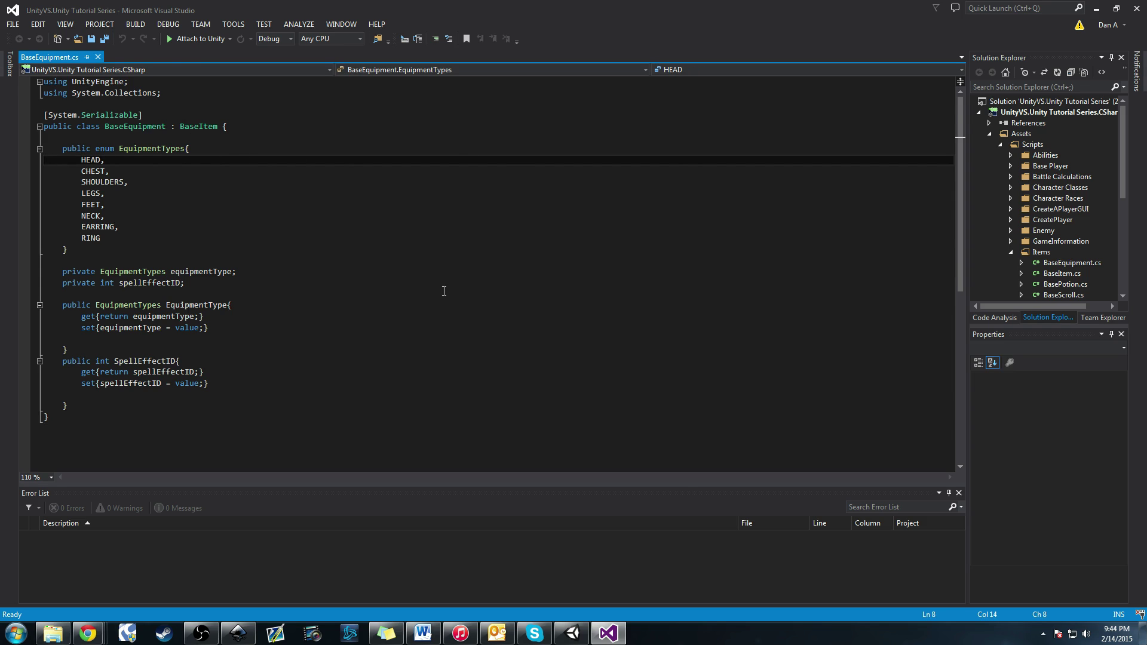
scroll(1112, 148, down, 6)
click(1069, 263)
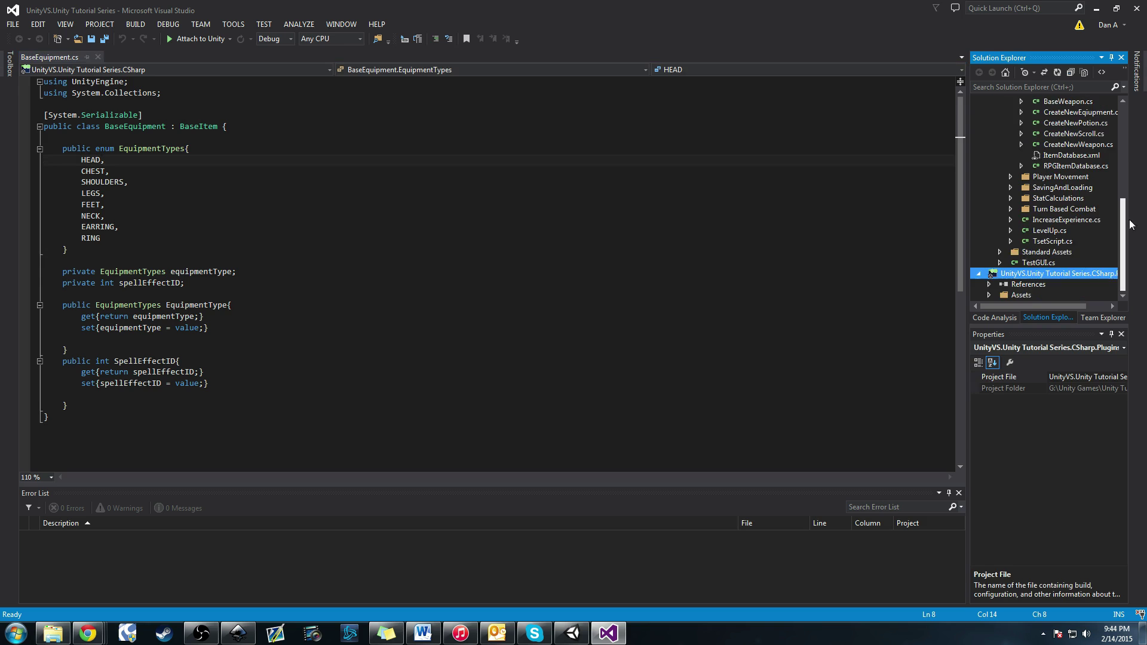
scroll(1069, 239, up, 2)
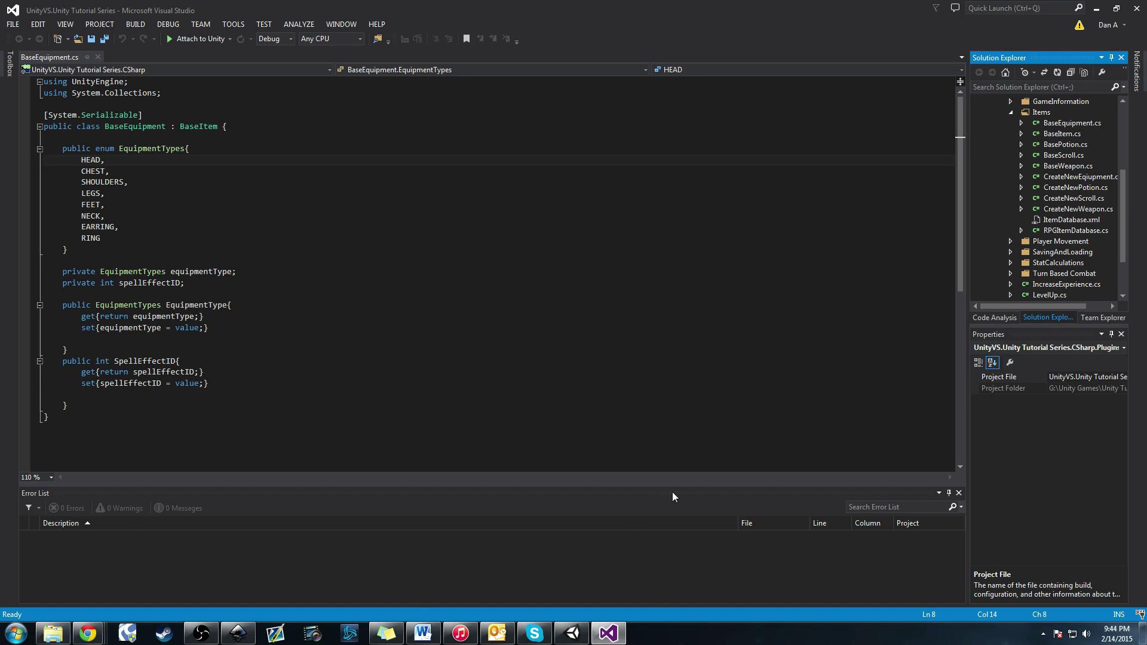
click(262, 261)
key(Down)
key(Down)
key(Down)
key(Down)
key(Down)
key(Down)
key(Down)
key(Down)
key(Down)
key(Down)
key(Down)
key(Down)
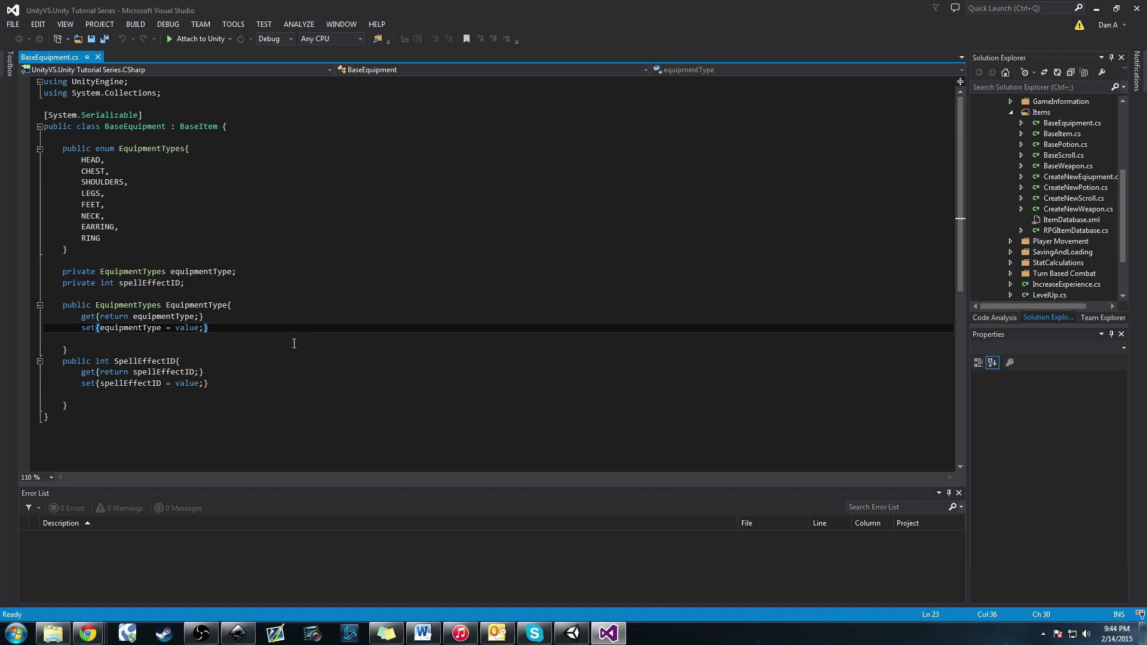
click(65, 417)
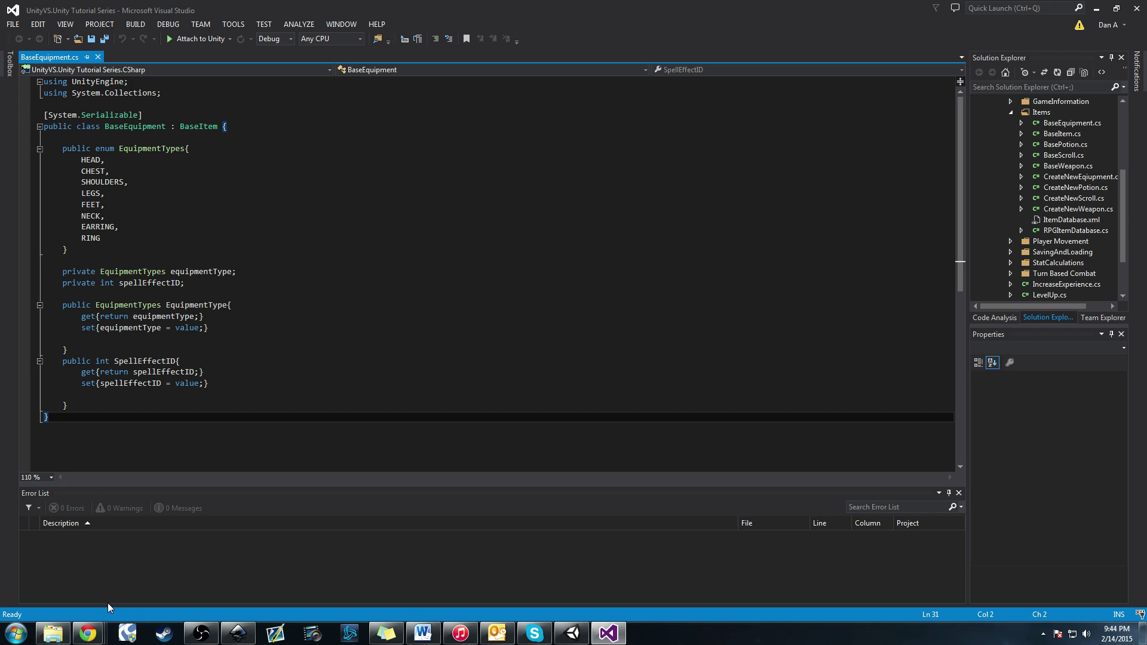
Step: Bring Chrome forward on the HardlyBriefDan tab and scroll down its home page
mouse_move(88, 633)
click(346, 556)
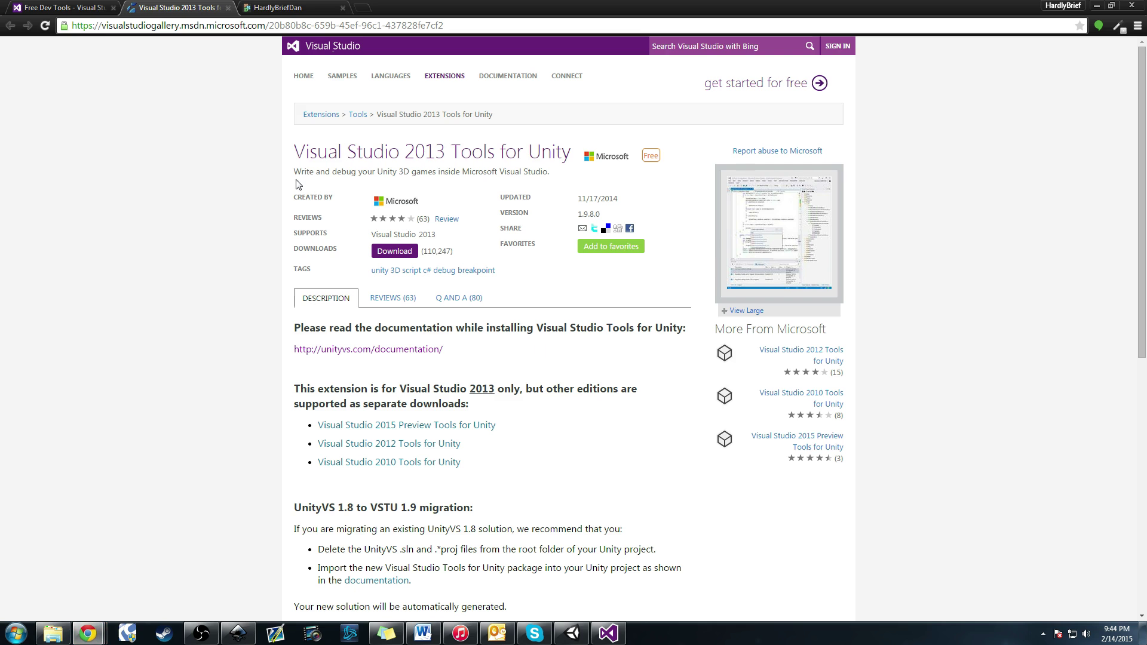
click(294, 8)
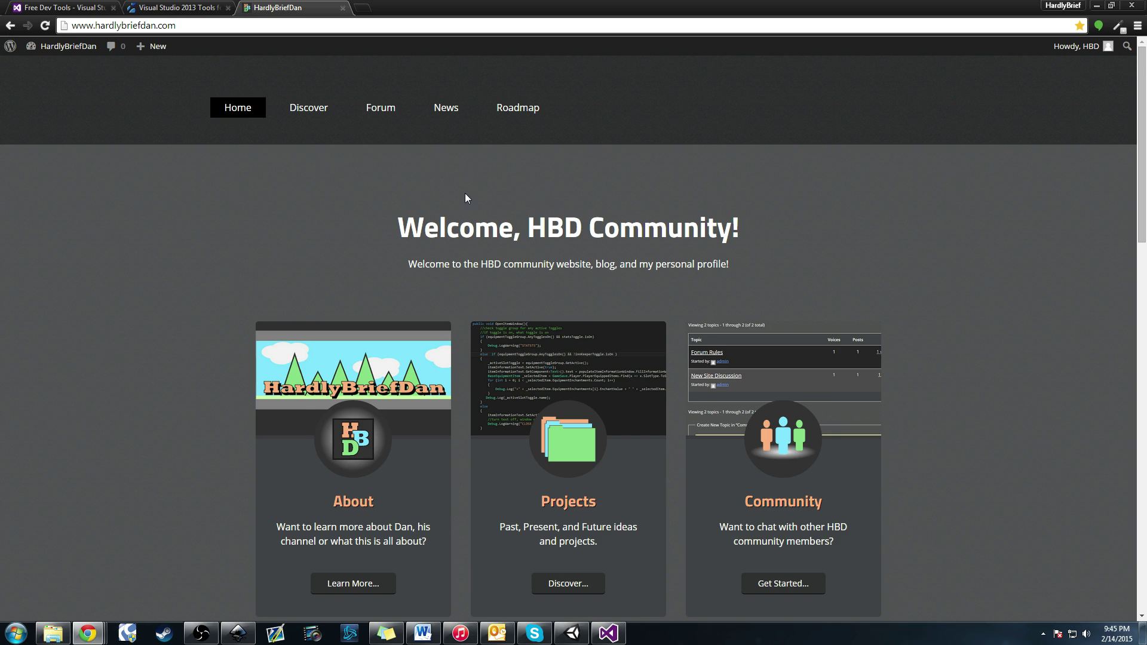
scroll(465, 196, down, 9)
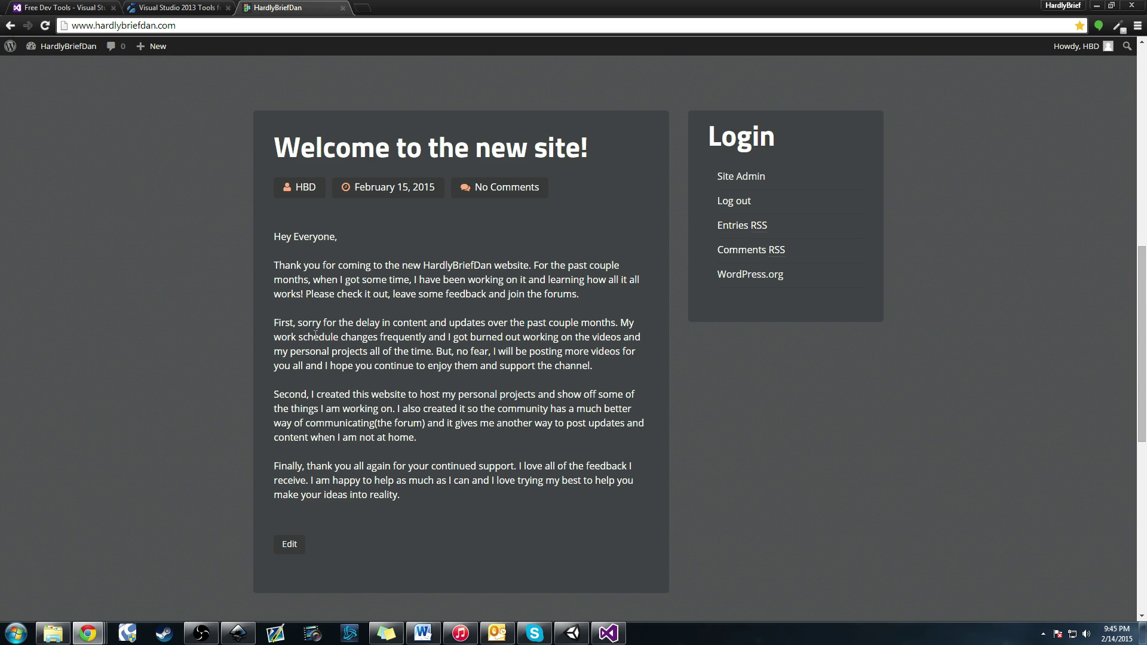
scroll(418, 269, down, 7)
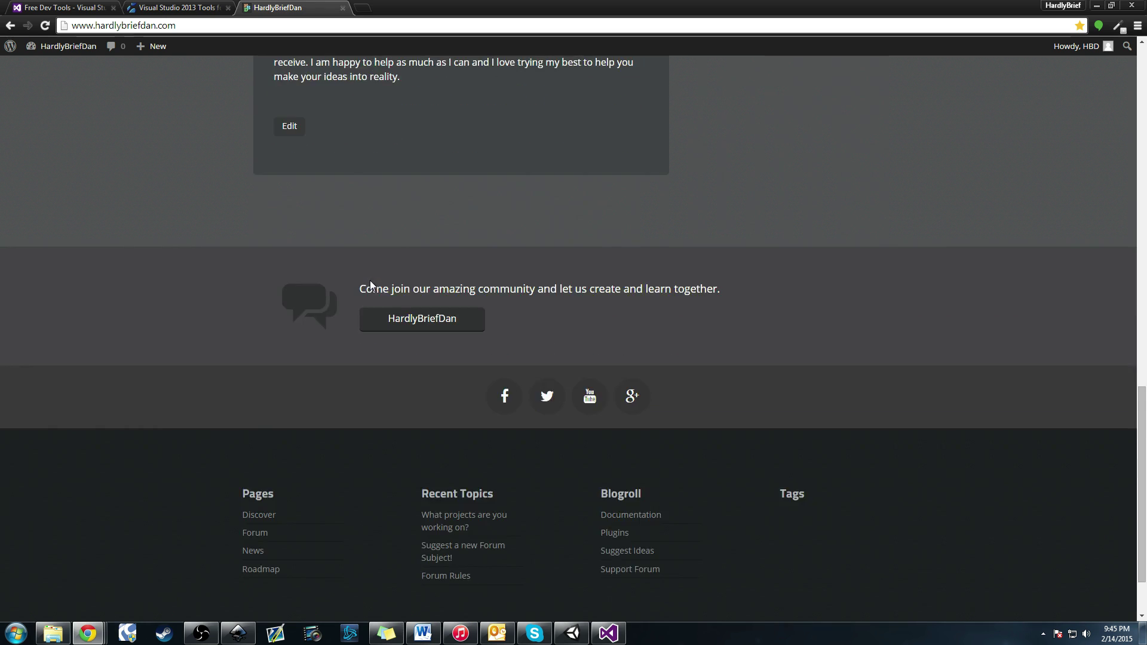
scroll(372, 280, up, 2)
scroll(372, 280, down, 2)
Step: Scroll back up the home page, highlighting and clearing the welcome post text along the way
scroll(400, 380, up, 4)
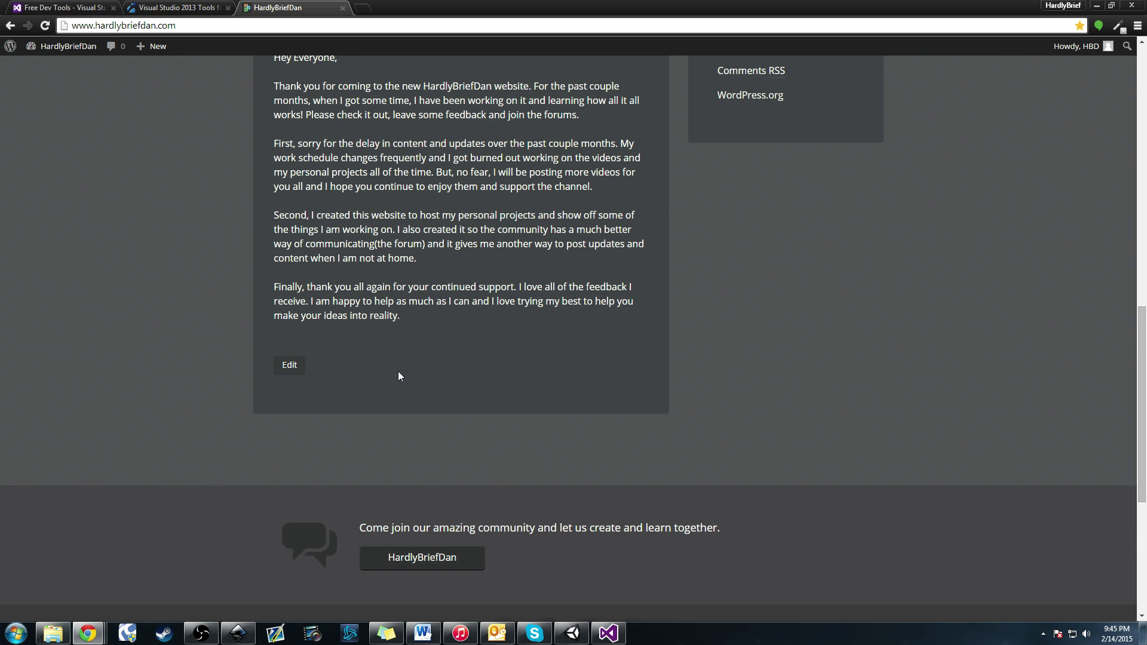
scroll(399, 376, up, 2)
drag(258, 266, 644, 352)
click(637, 447)
scroll(637, 446, down, 4)
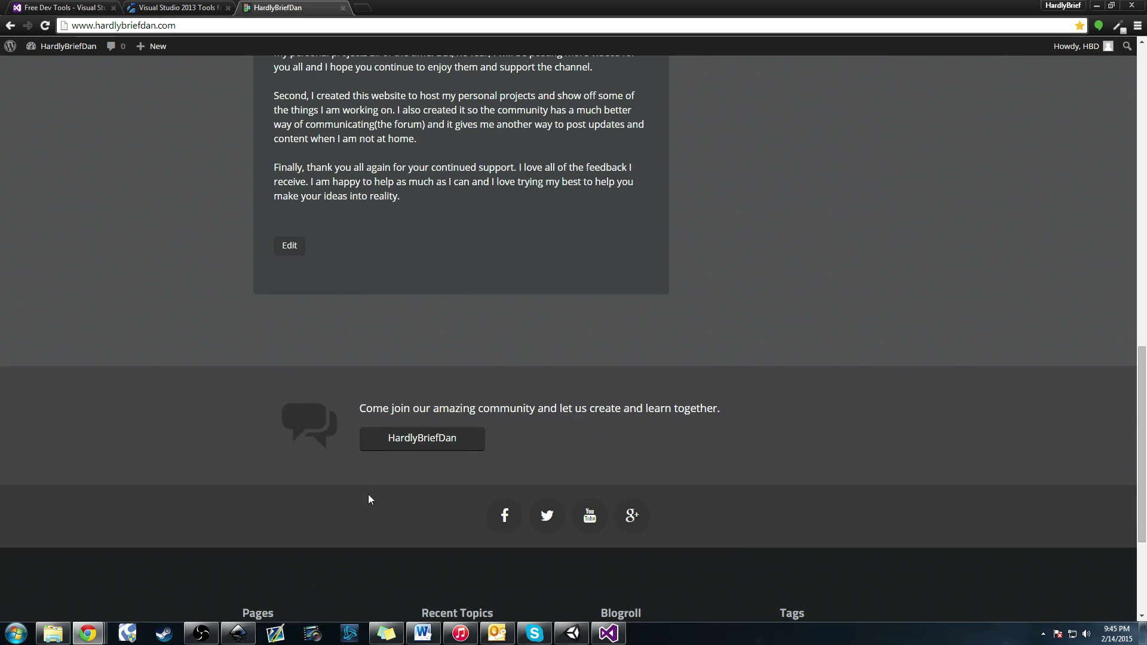
scroll(365, 487, down, 3)
scroll(528, 478, up, 15)
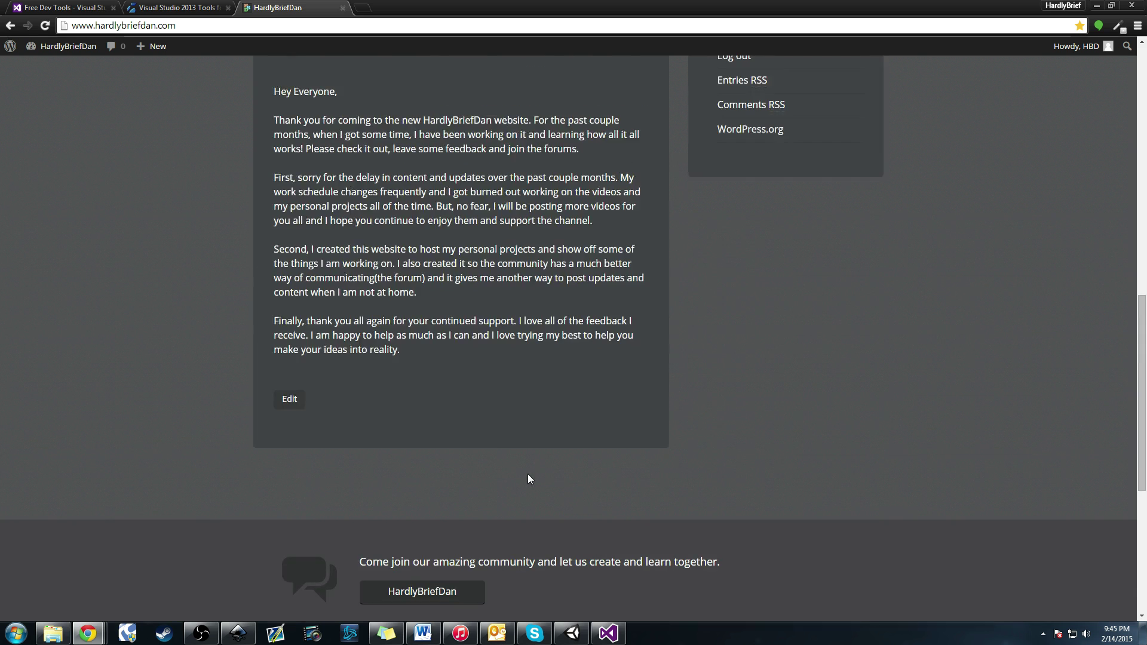
Step: Open the HardlyBriefDan Roadmap page from the site navigation bar
scroll(528, 478, up, 3)
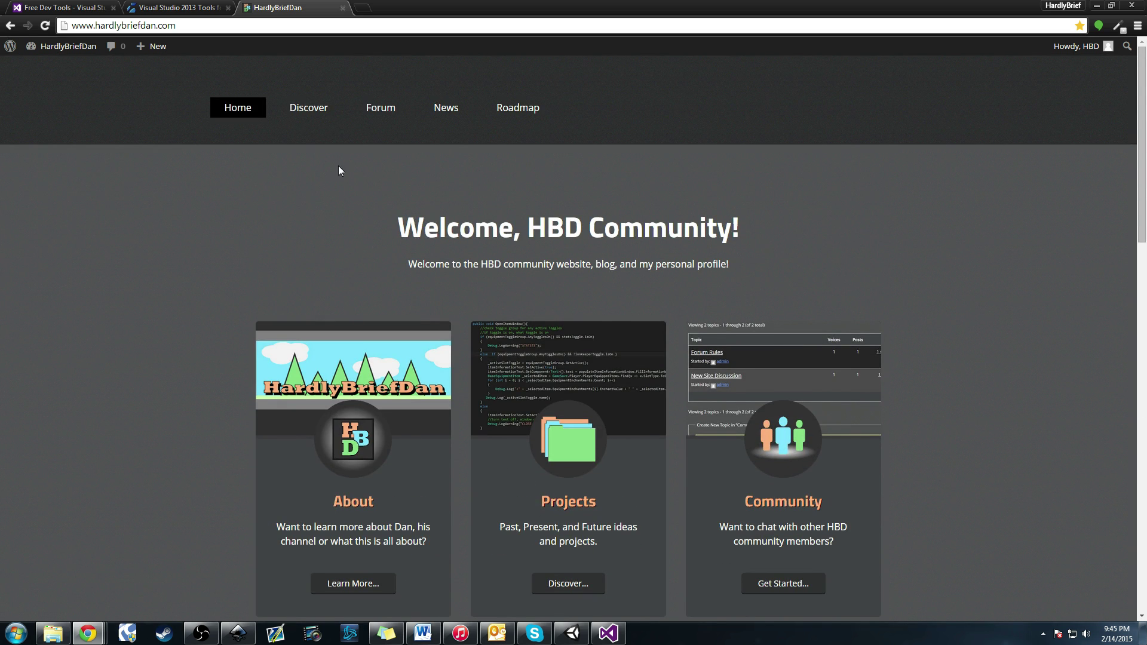
mouse_move(313, 112)
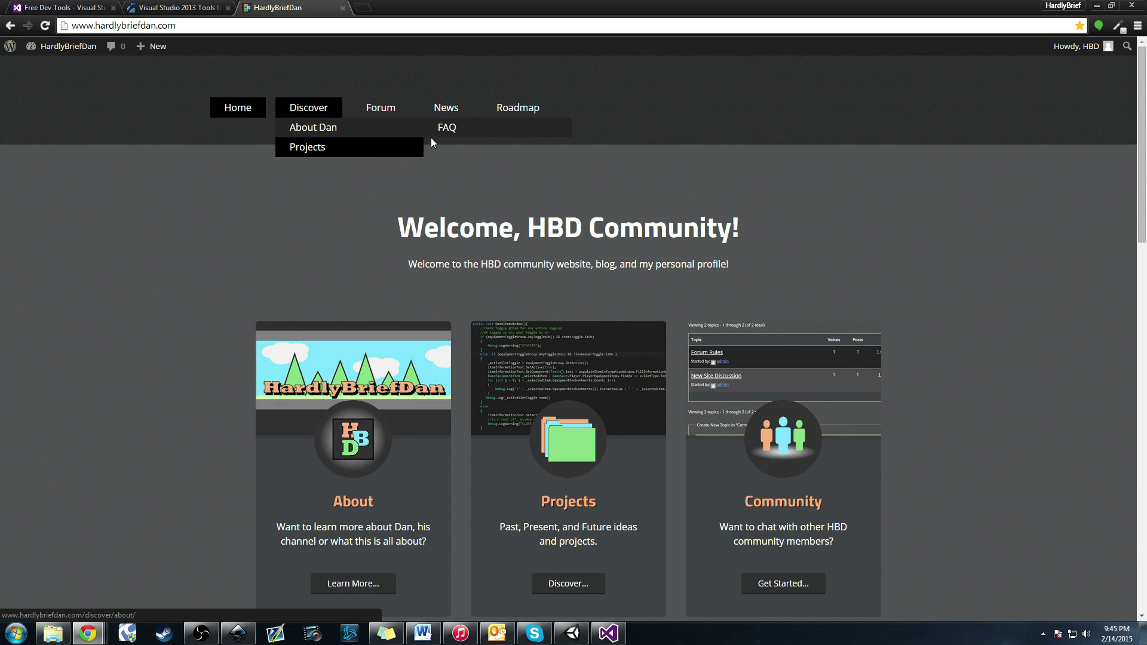
mouse_move(340, 149)
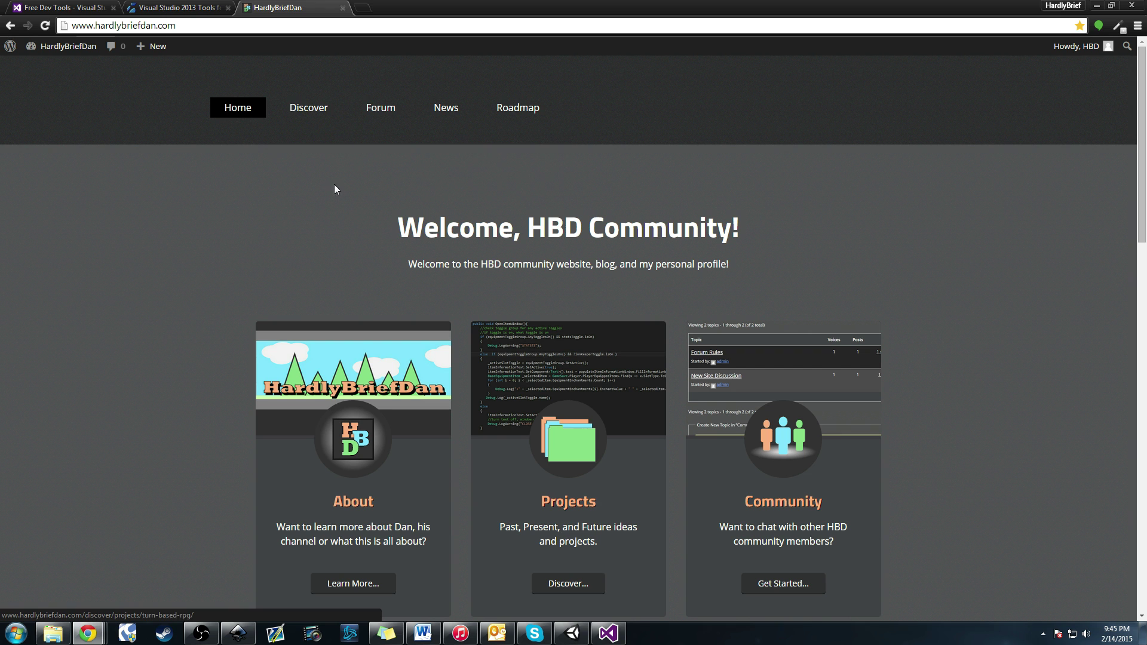
click(514, 117)
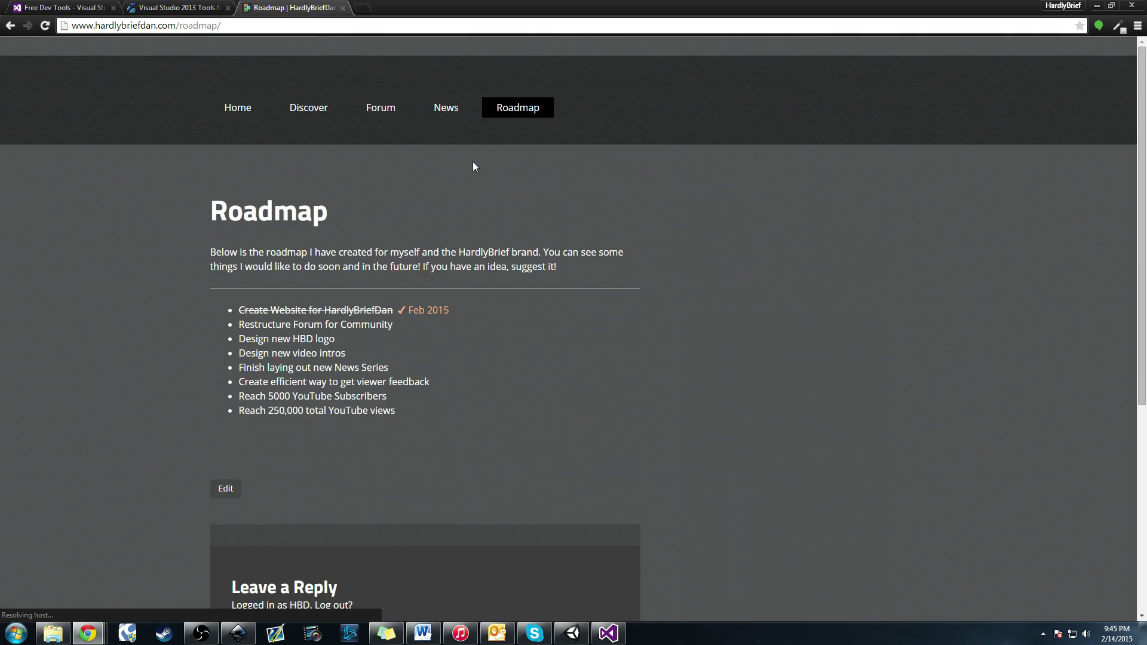
Step: Open the News page and scroll through it
click(446, 114)
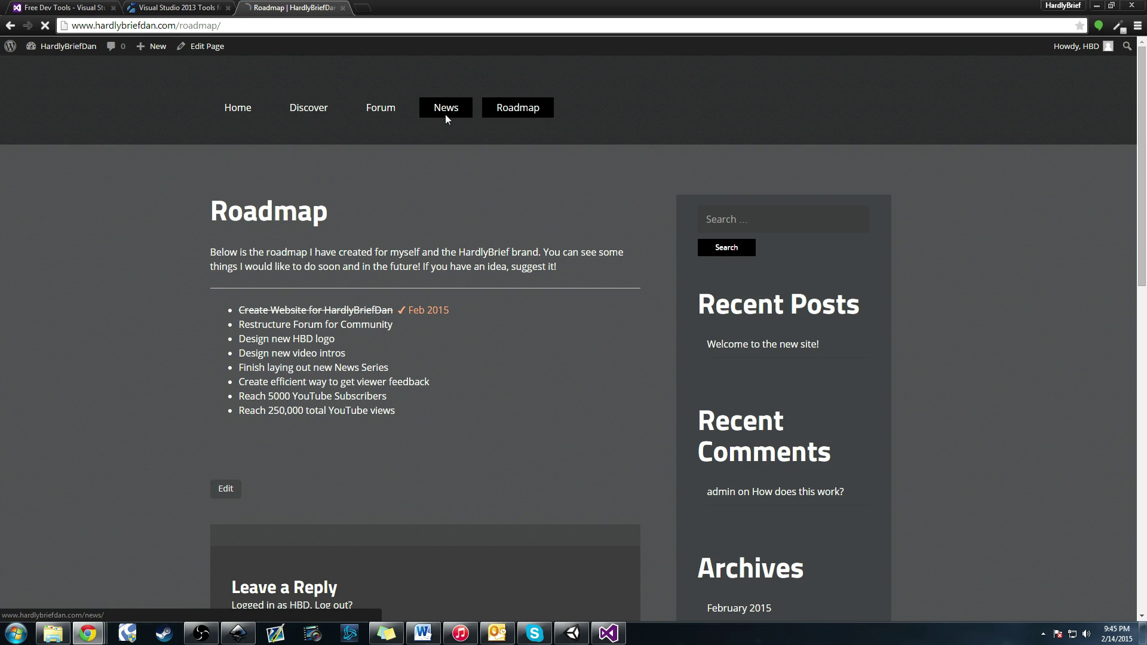
scroll(269, 225, down, 4)
scroll(268, 224, up, 3)
scroll(269, 224, down, 2)
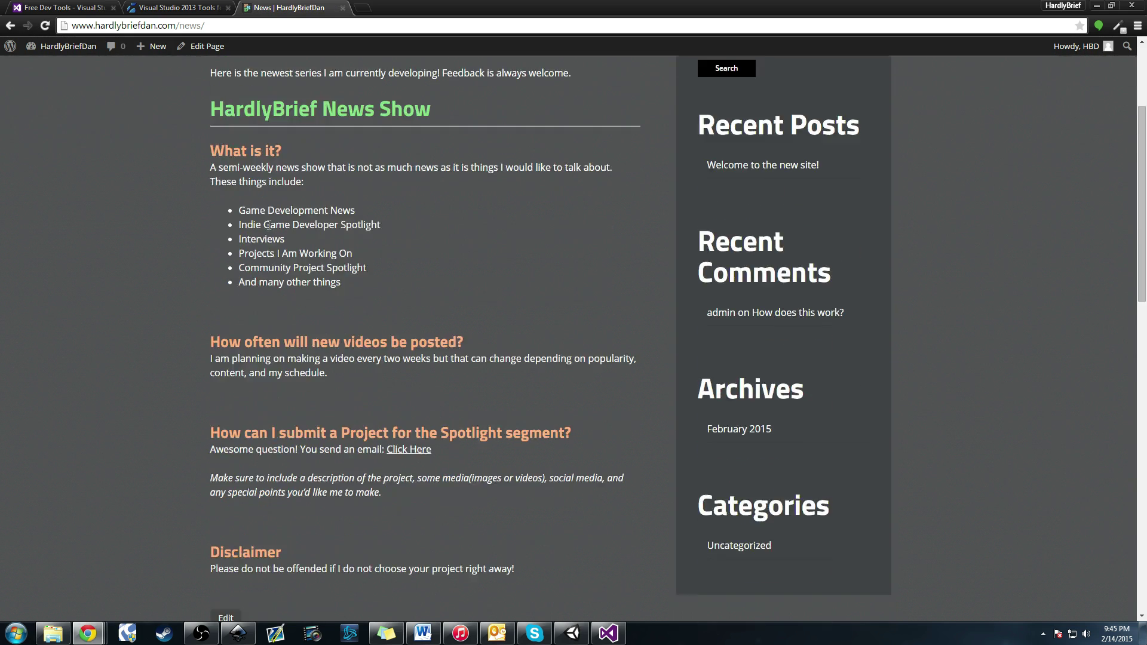
scroll(269, 225, up, 3)
Step: Open the Community Forum page and scroll through its forum list
click(380, 114)
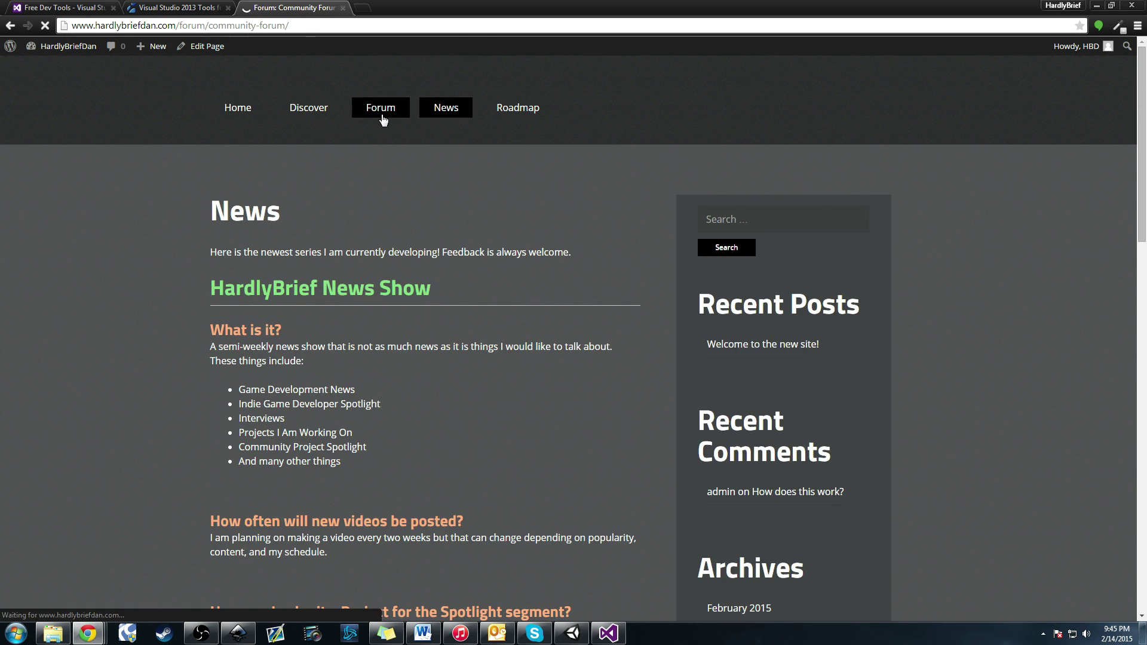
scroll(242, 214, down, 2)
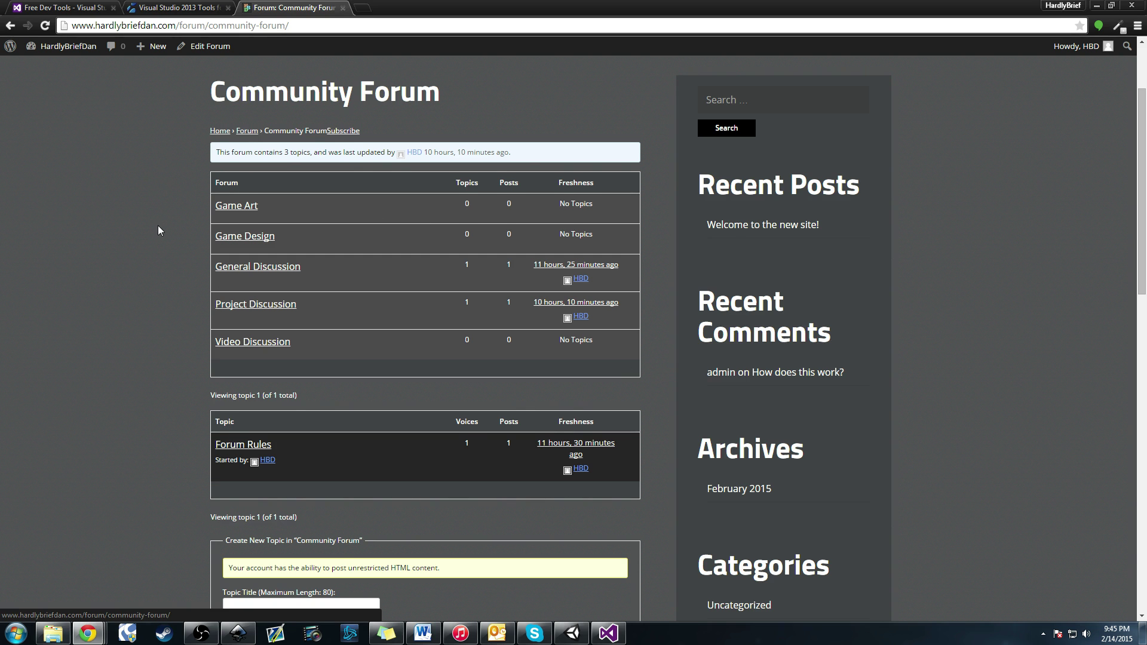
scroll(131, 234, down, 3)
scroll(132, 234, up, 4)
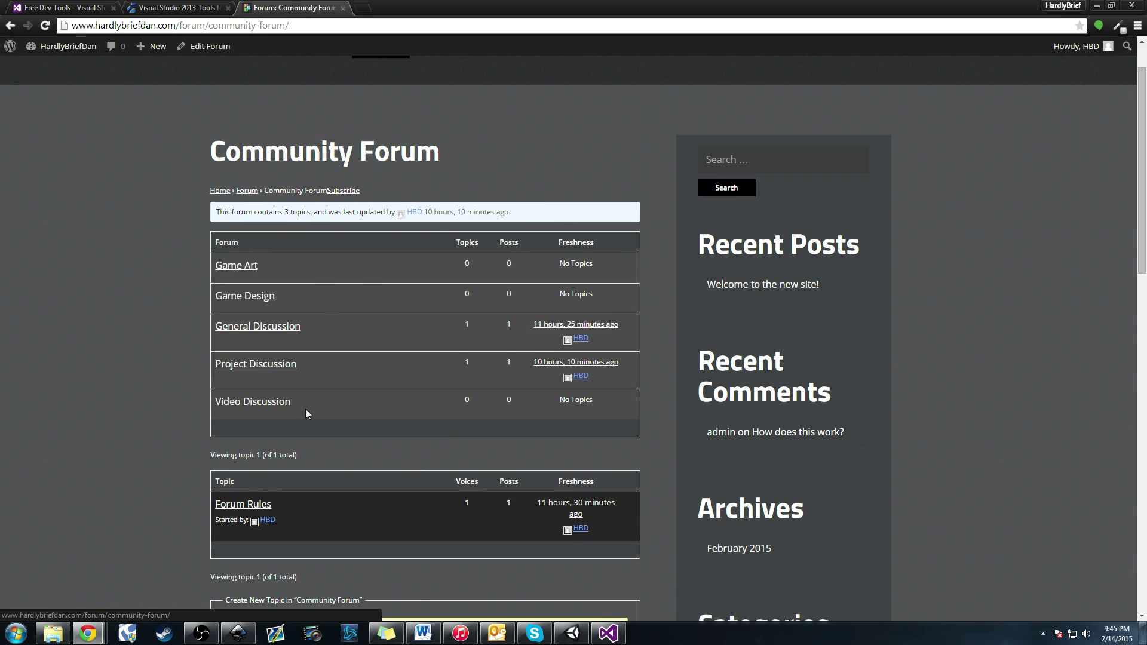
scroll(218, 367, up, 1)
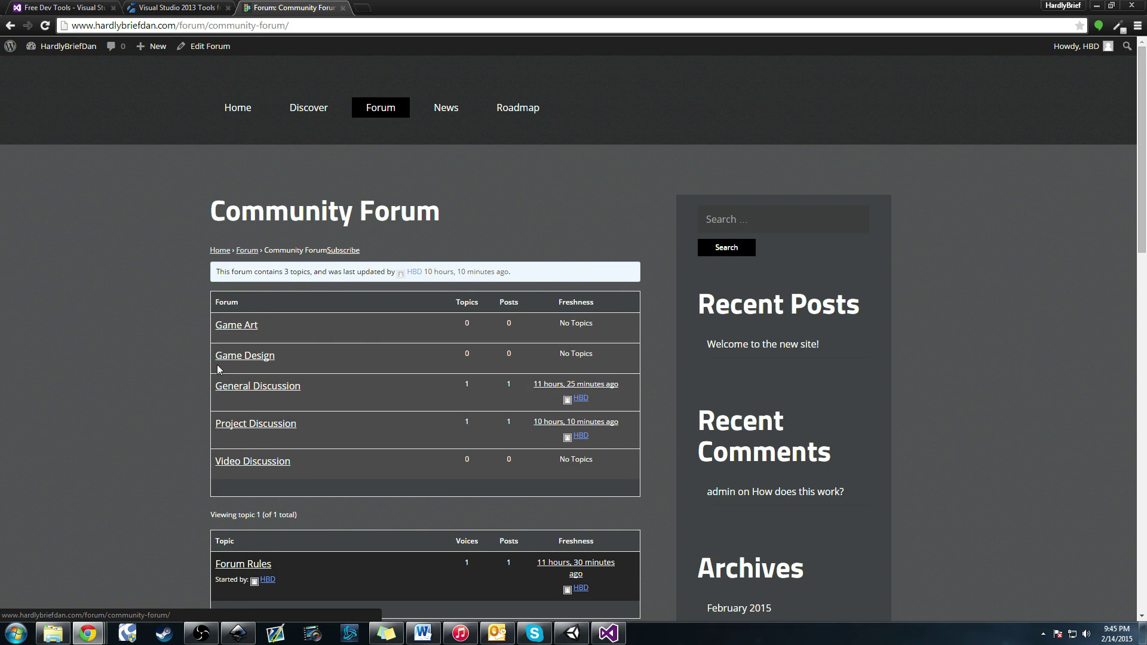
Step: Scroll through the HardlyBriefDan home page again, then bring Visual Studio back with BaseEquipment.cs
click(229, 109)
scroll(546, 276, down, 8)
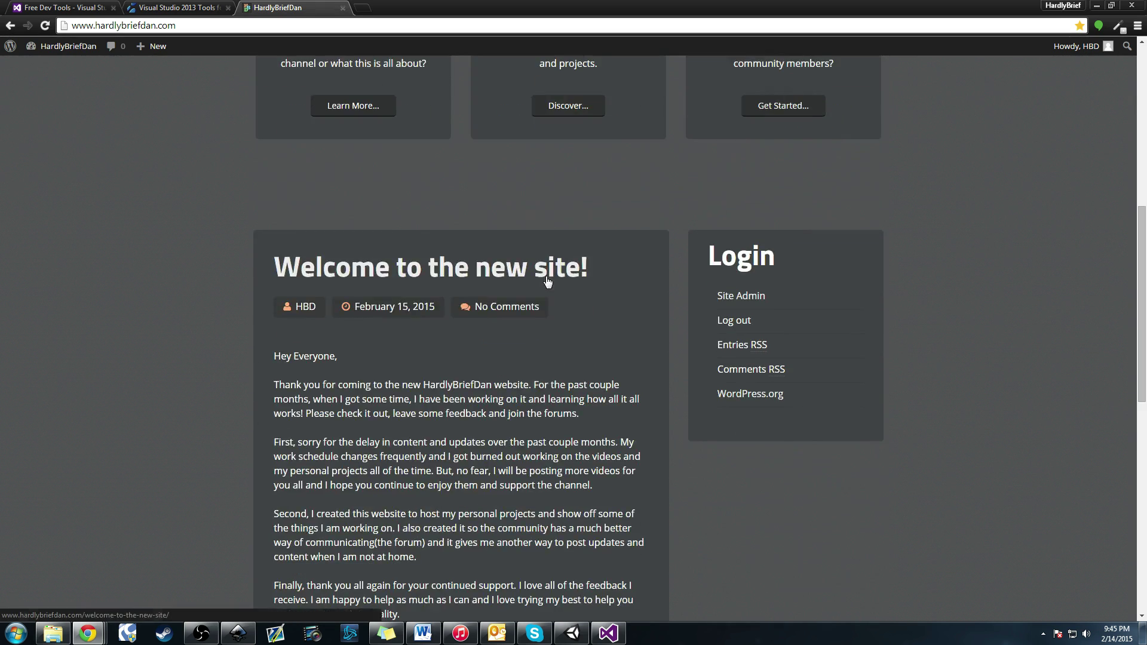
scroll(546, 276, down, 2)
scroll(546, 270, down, 3)
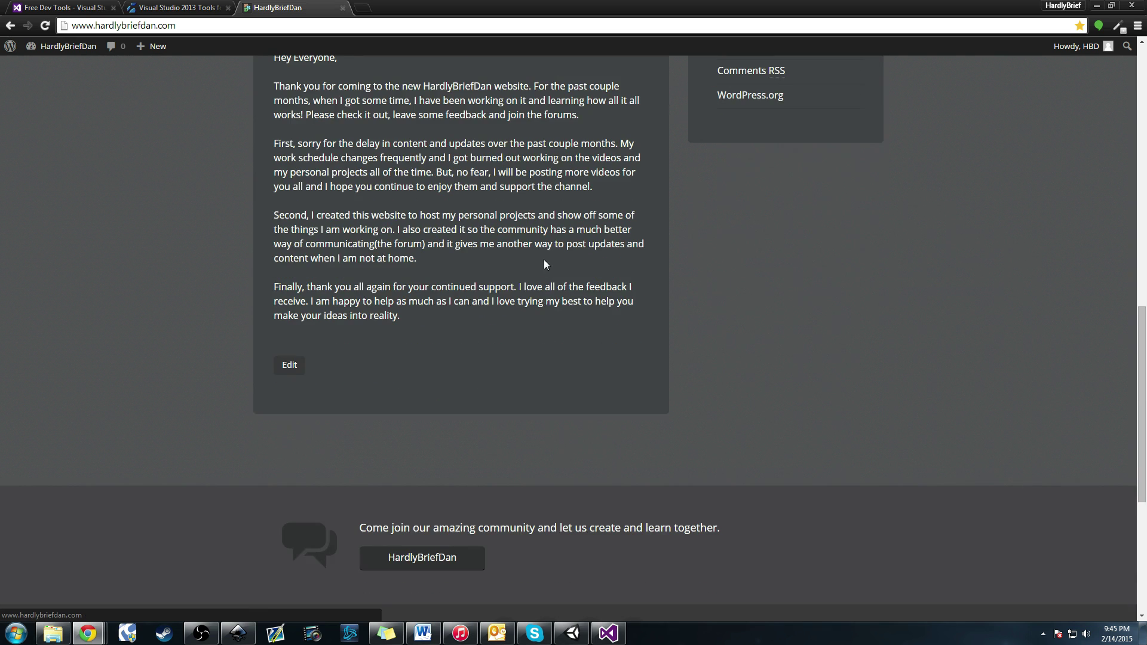
scroll(544, 263, up, 8)
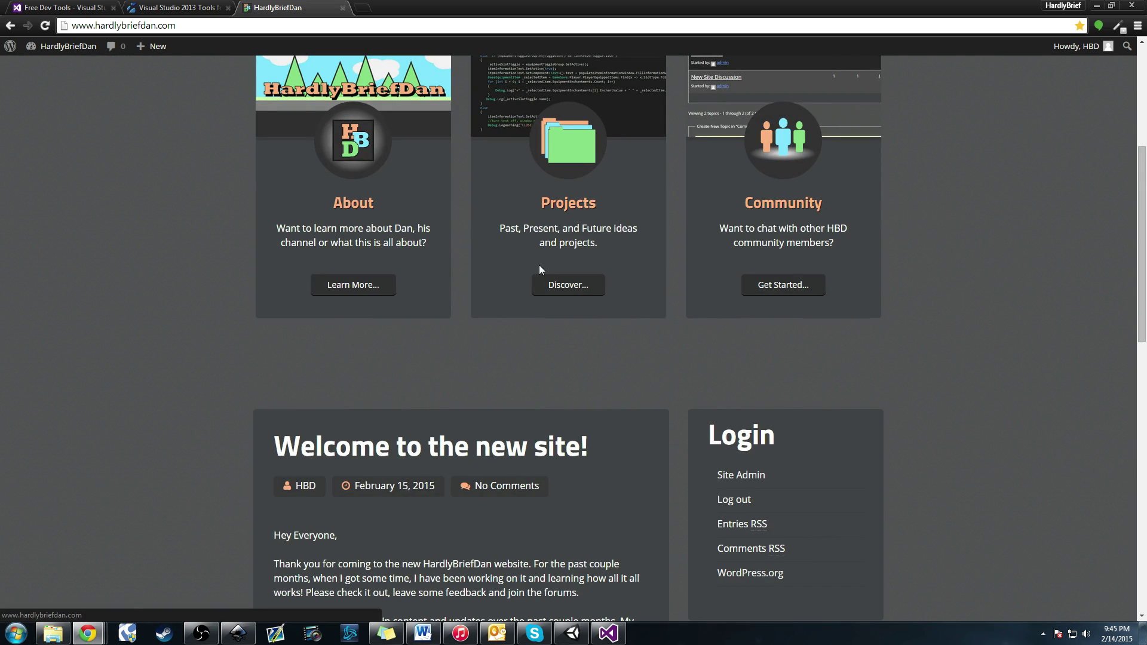
scroll(540, 269, up, 5)
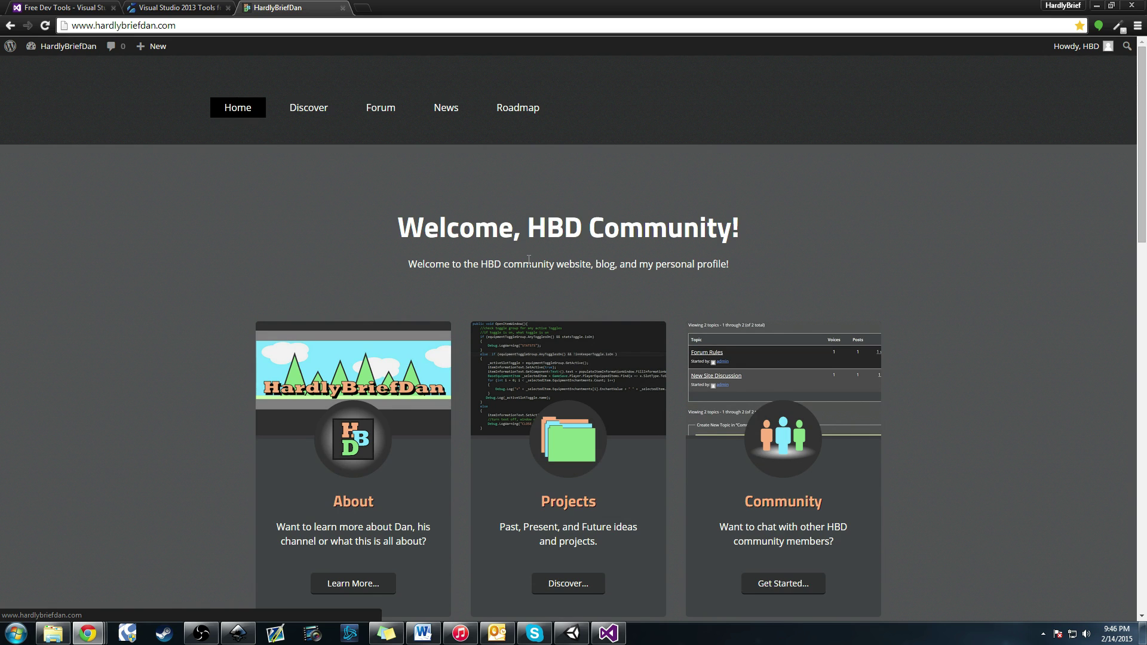
scroll(485, 274, down, 1)
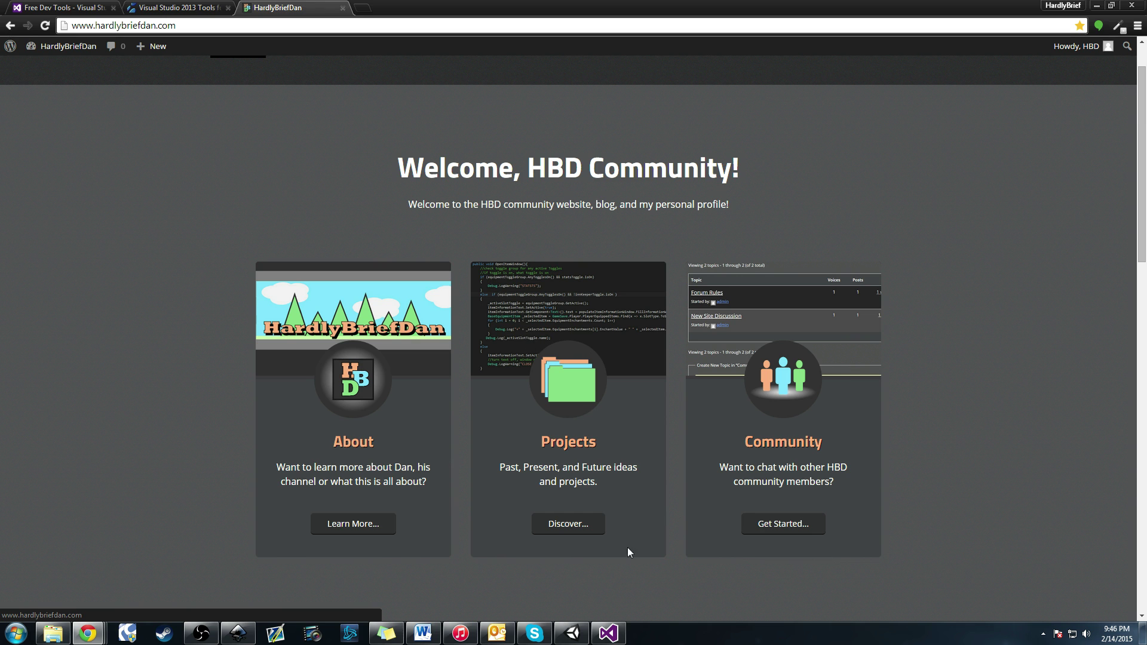
click(608, 633)
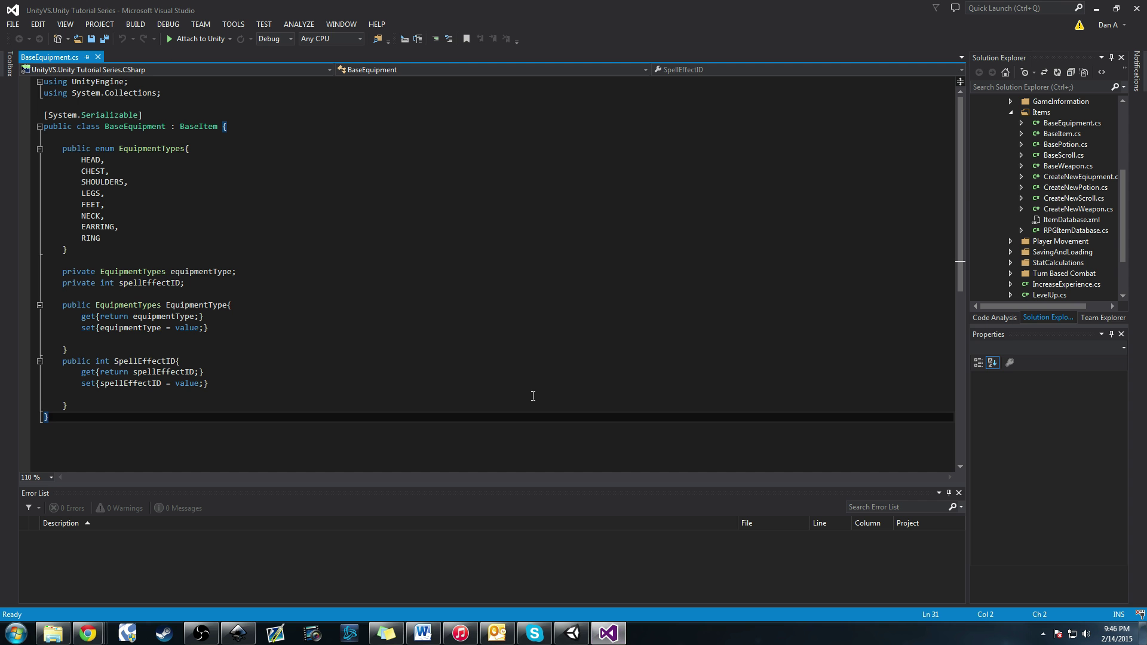
Step: Bring the Unity editor back to the front, with LevelUp's code in the Inspector
click(572, 632)
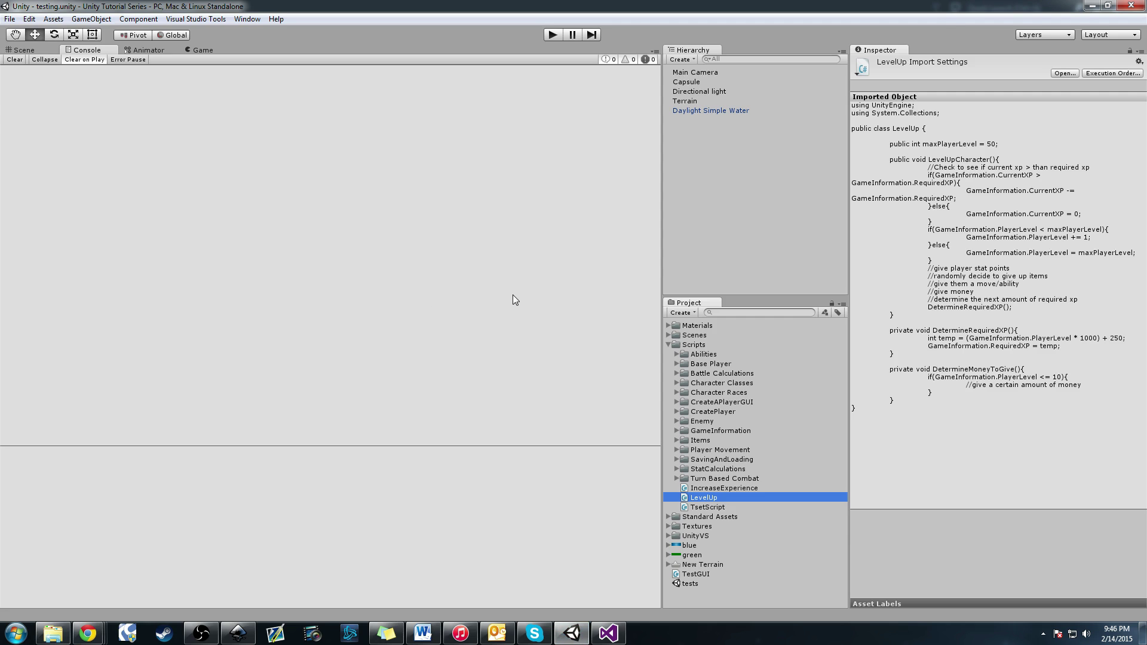